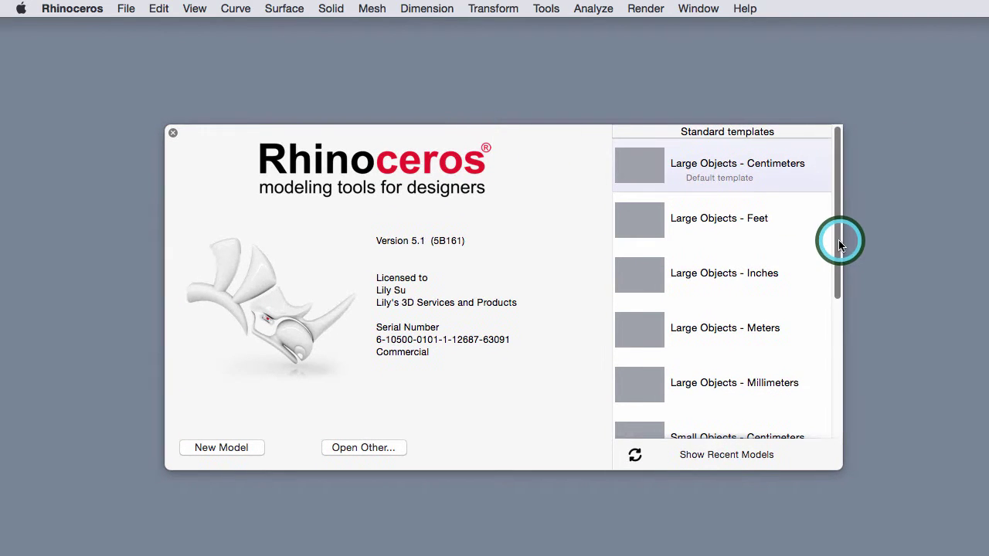
Scroll the Standard templates list down to Small Objects - Millimeters.
{"action": "left_click_drag", "start_coordinate": [840, 244], "coordinate": [832, 400]}
Create a new model from the Small Objects - Millimeters template.
{"action": "left_click", "coordinate": [649, 414]}
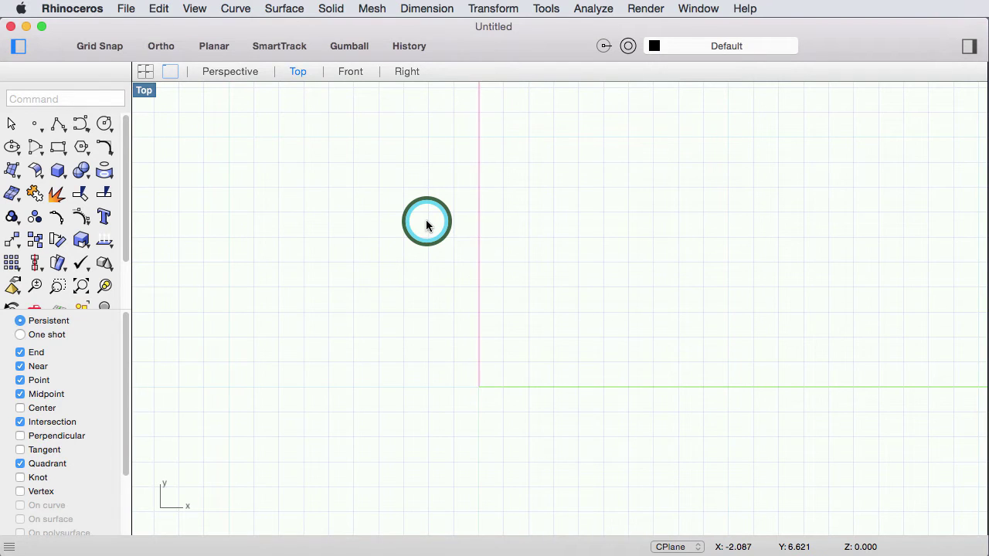
Start the Polyline command and bring up the Curve menu's polyline options.
{"action": "type", "text": "Poly"}
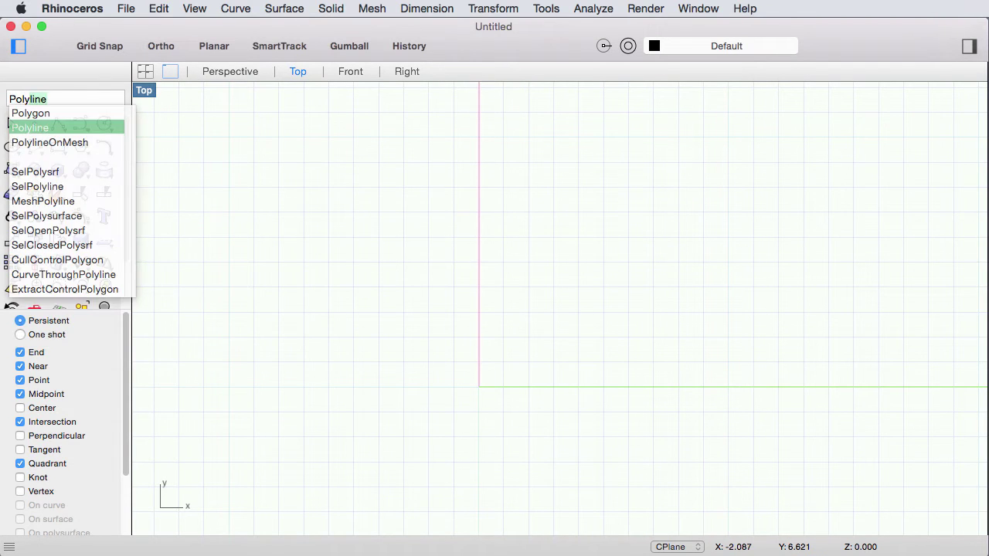
{"action": "type", "text": "line"}
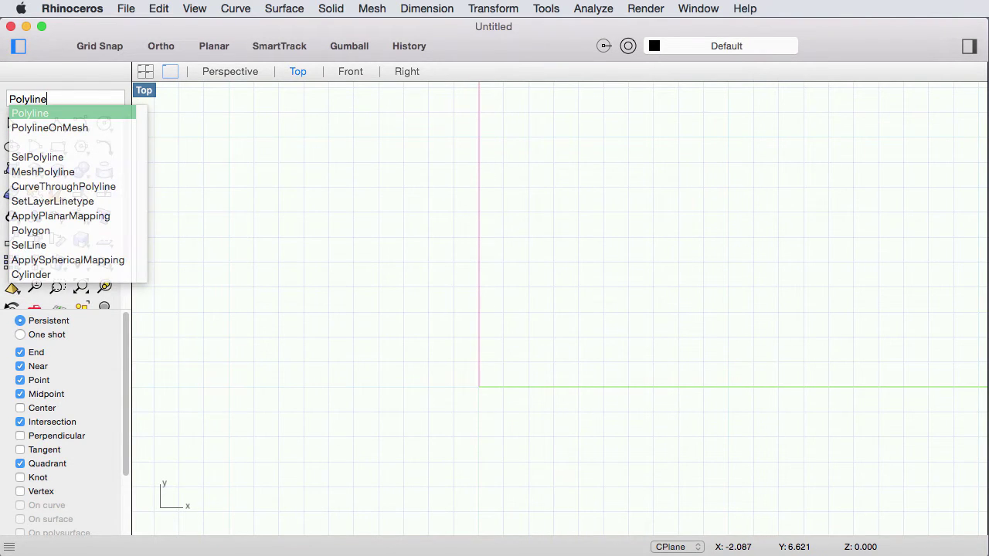
{"action": "key", "text": "Return"}
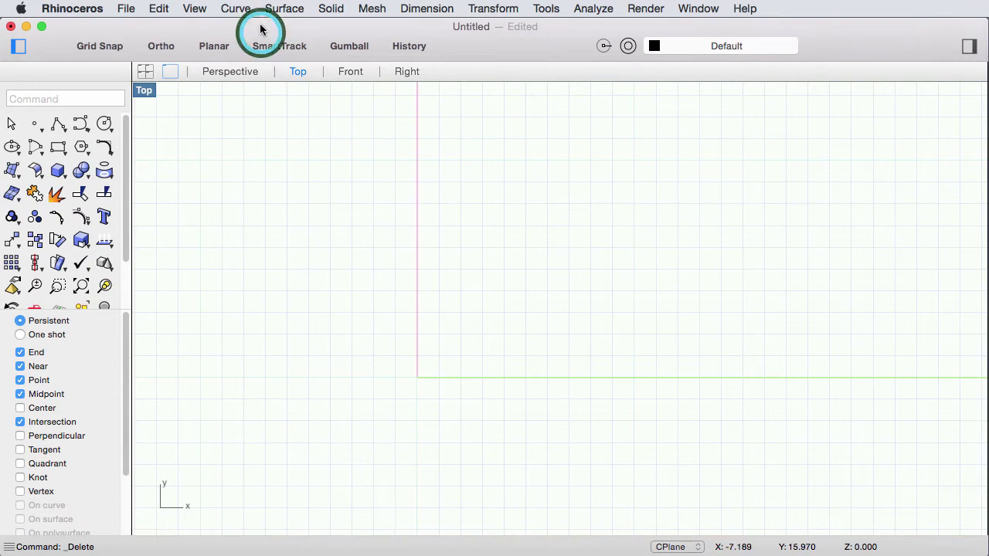
{"action": "left_click", "coordinate": [236, 8]}
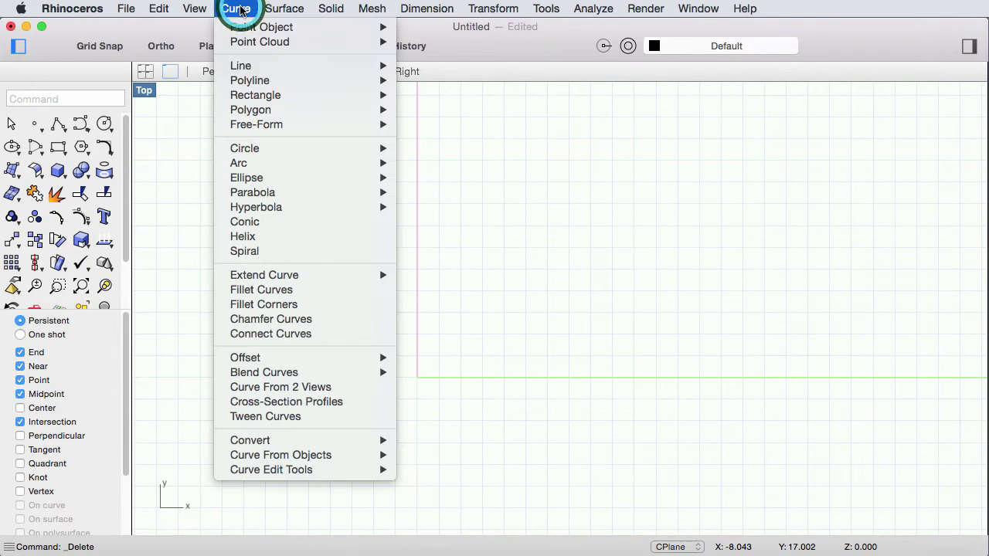
{"action": "mouse_move", "coordinate": [327, 80]}
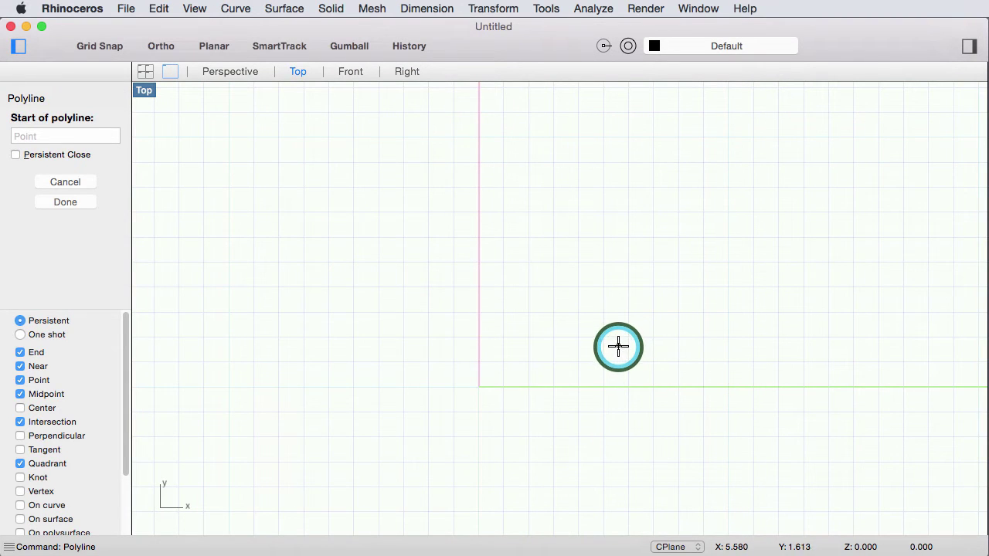
Start the polyline at the origin and try segment lengths of 5 mm and 5 in.
{"action": "type", "text": "0"}
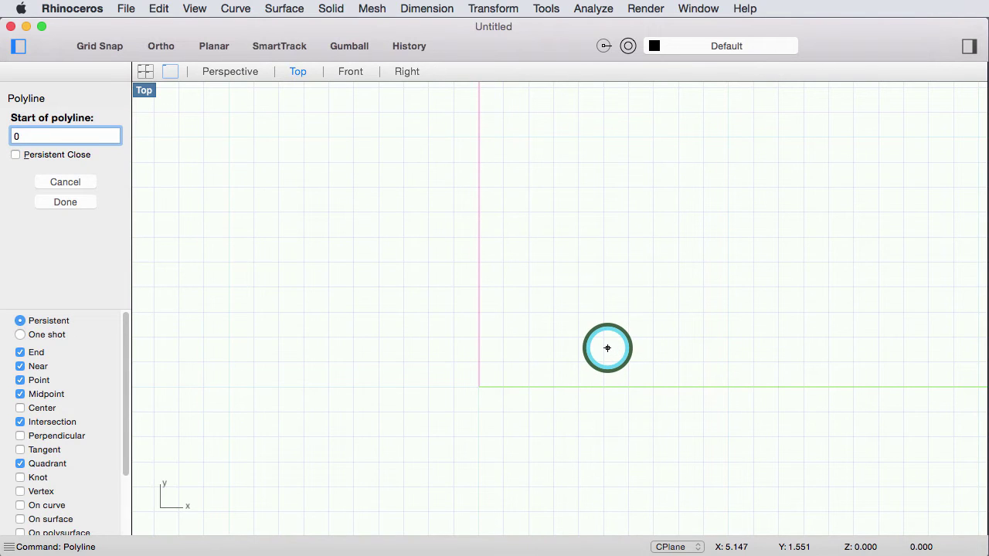
{"action": "key", "text": "Return"}
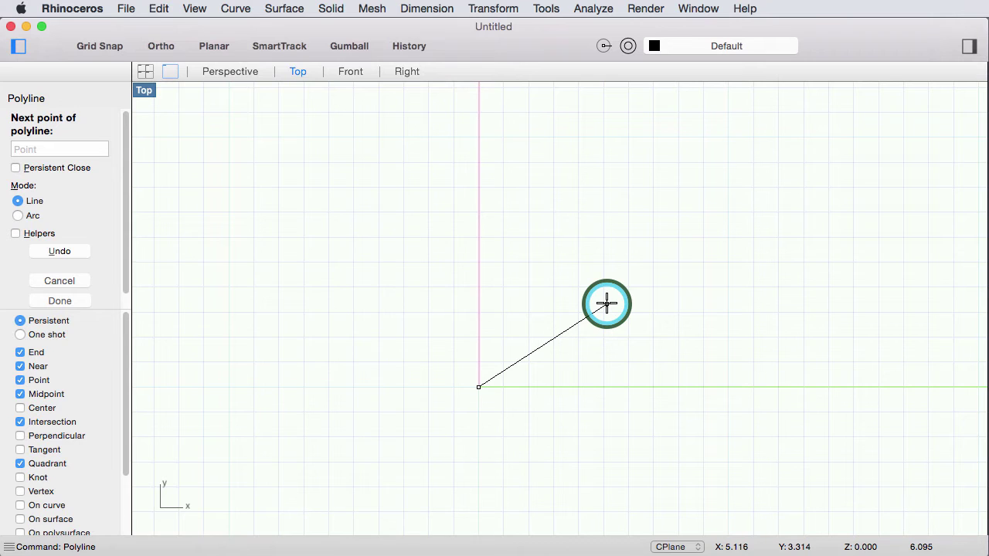
{"action": "type", "text": "5"}
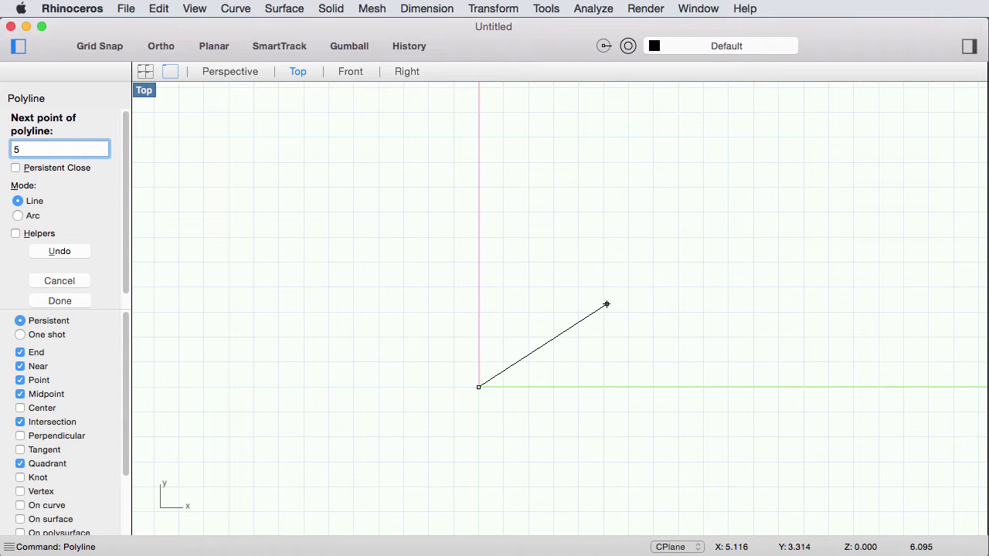
{"action": "type", "text": "mm"}
{"action": "key", "text": "Return"}
{"action": "type", "text": "in"}
{"action": "key", "text": "Return"}
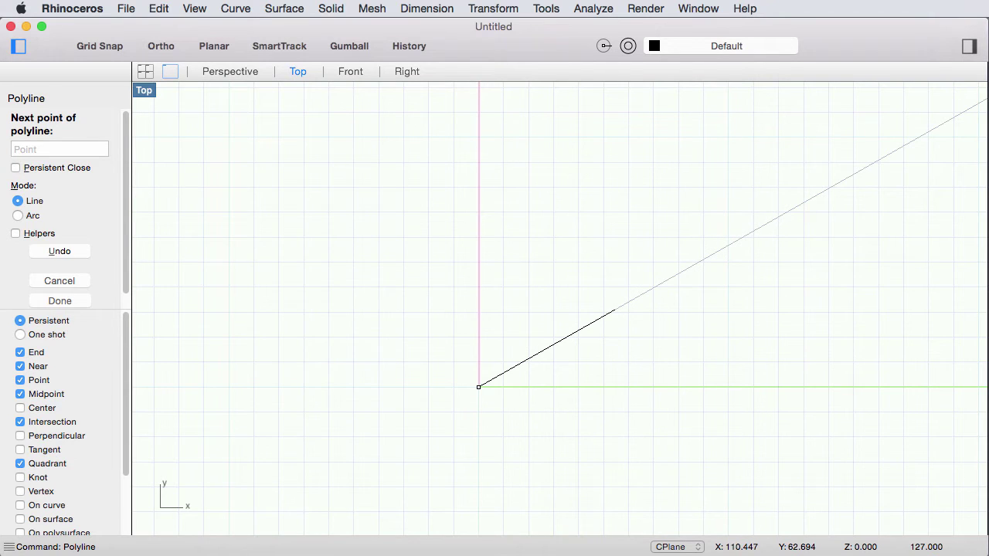
Constrain the segment to length 5, aim it up-right and finish the line.
{"action": "scroll", "coordinate": [798, 265], "scroll_direction": "down", "scroll_amount": 4}
{"action": "scroll", "coordinate": [765, 204], "scroll_direction": "up", "scroll_amount": 4}
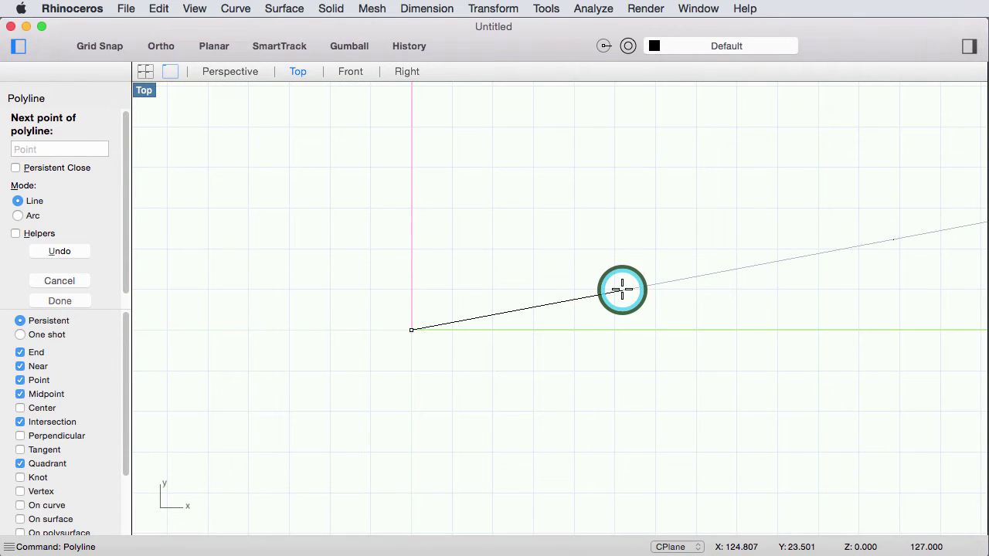
{"action": "type", "text": "5"}
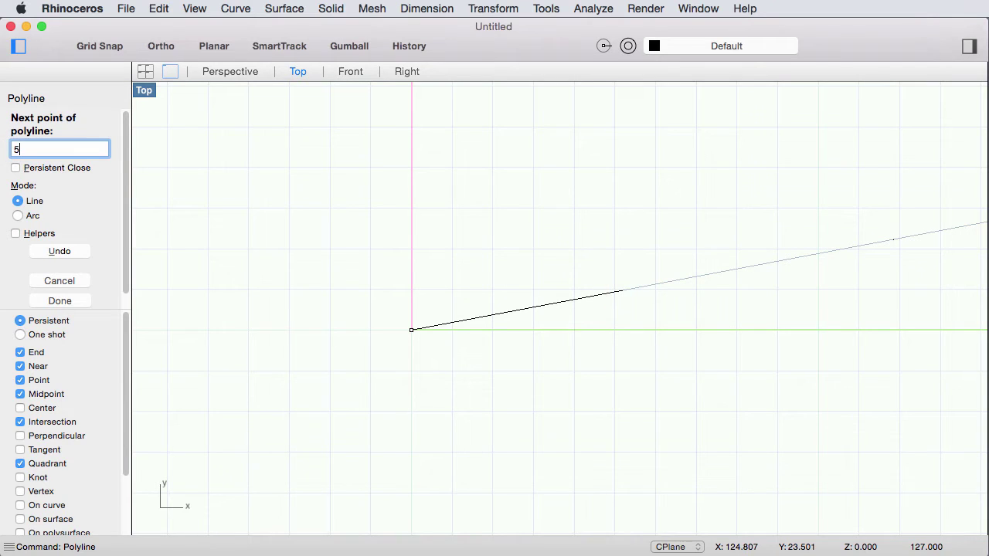
{"action": "key", "text": "Return"}
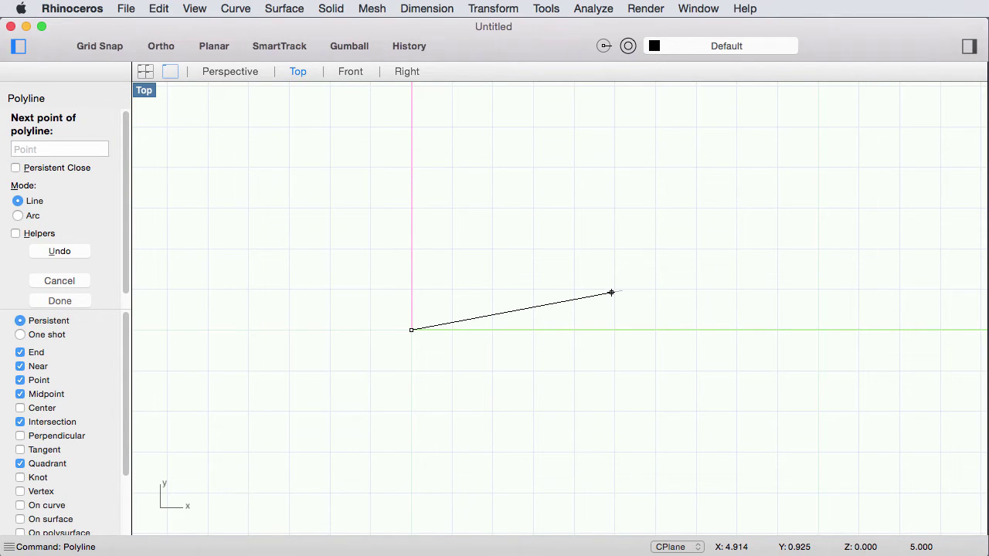
{"action": "left_click_drag", "start_coordinate": [611, 293], "coordinate": [564, 198]}
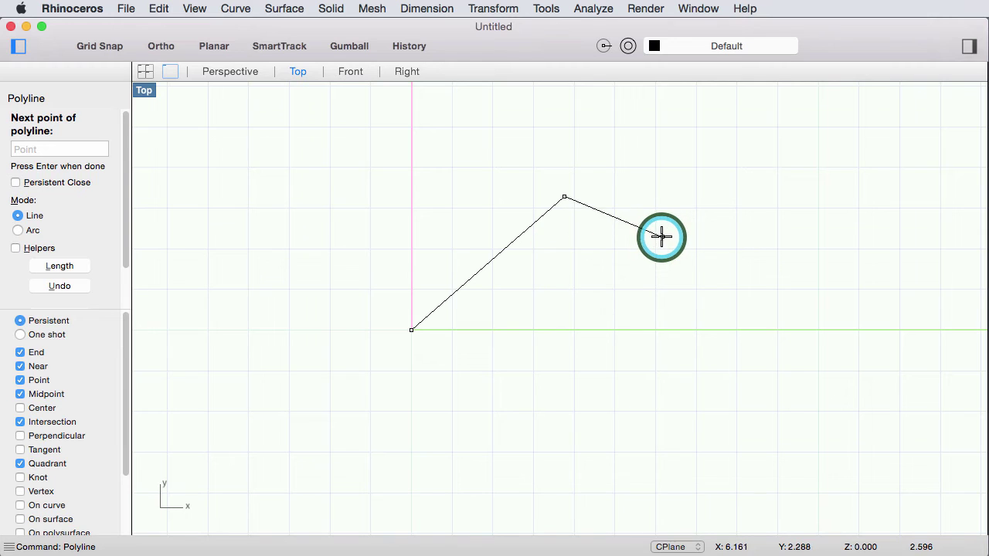
{"action": "right_click", "coordinate": [661, 235]}
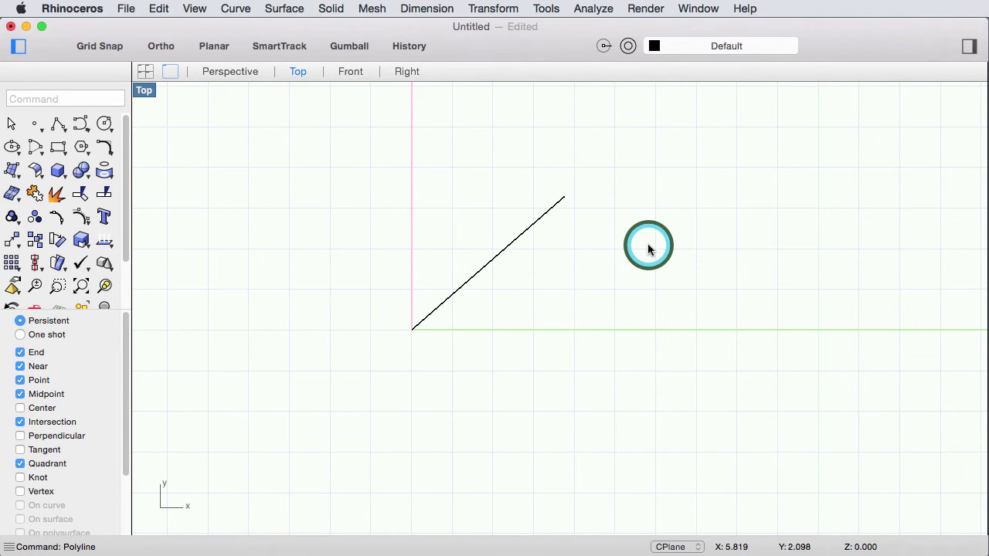
{"action": "right_click", "coordinate": [648, 246]}
{"action": "left_click", "coordinate": [628, 248]}
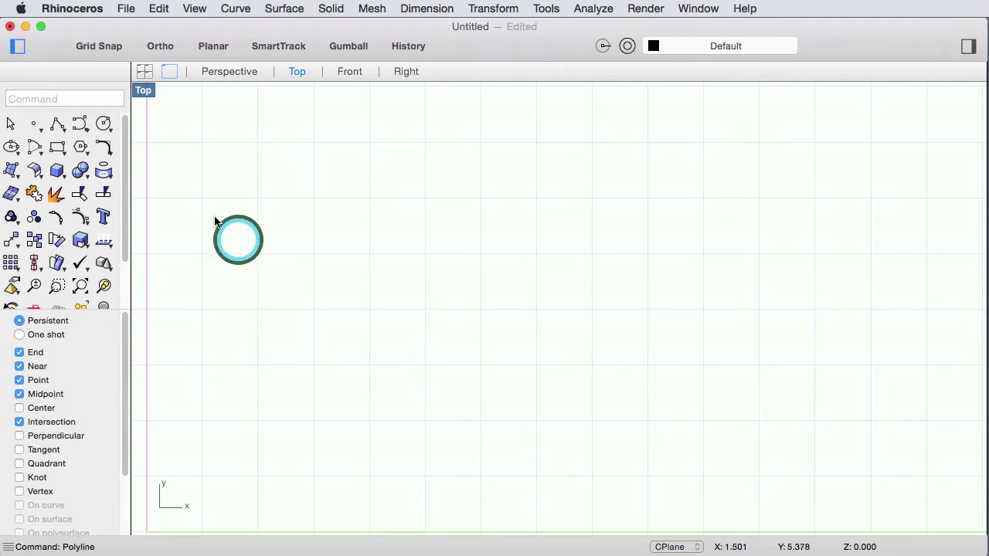
{"action": "left_click", "coordinate": [112, 46]}
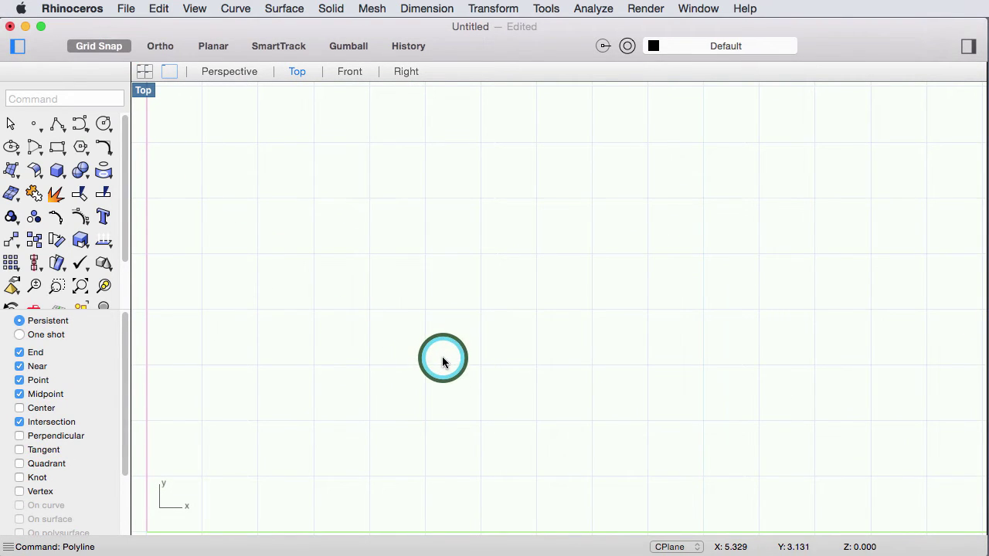
{"action": "right_click", "coordinate": [441, 358]}
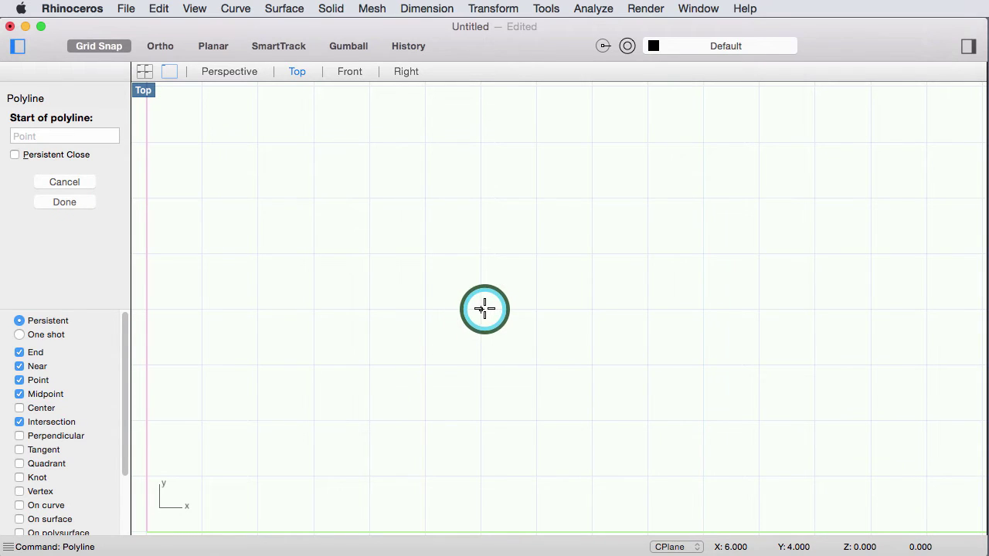
{"action": "left_click", "coordinate": [426, 363]}
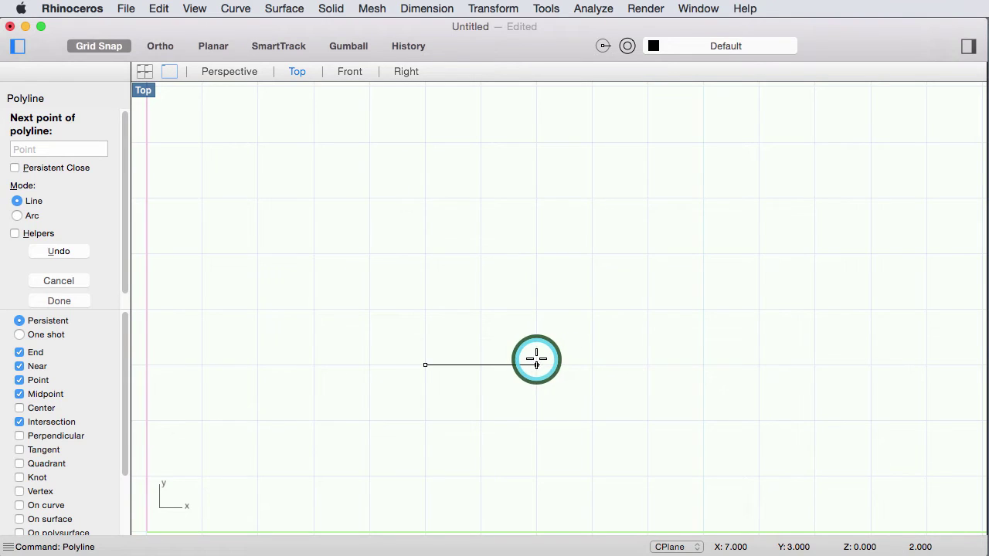
{"action": "right_click", "coordinate": [535, 312]}
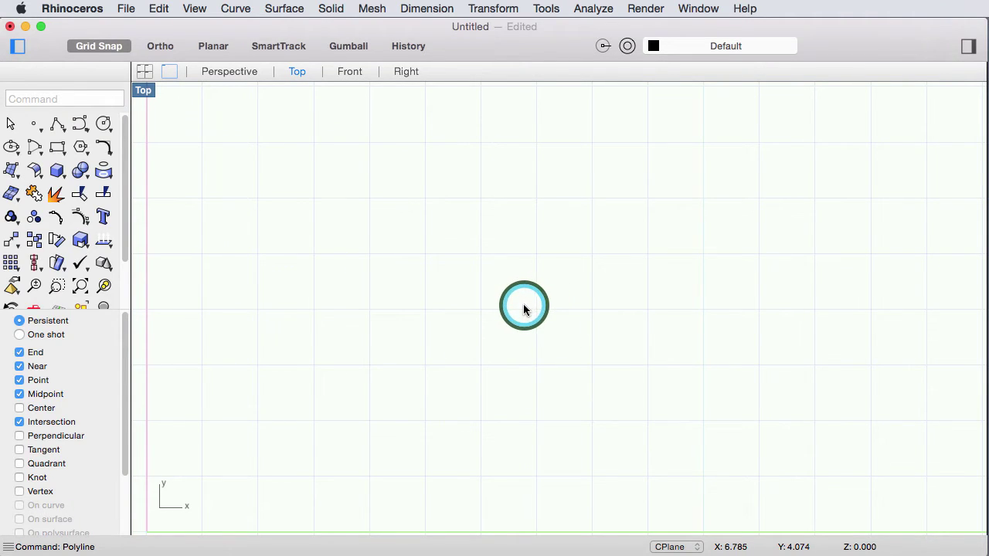
{"action": "left_click", "coordinate": [110, 46]}
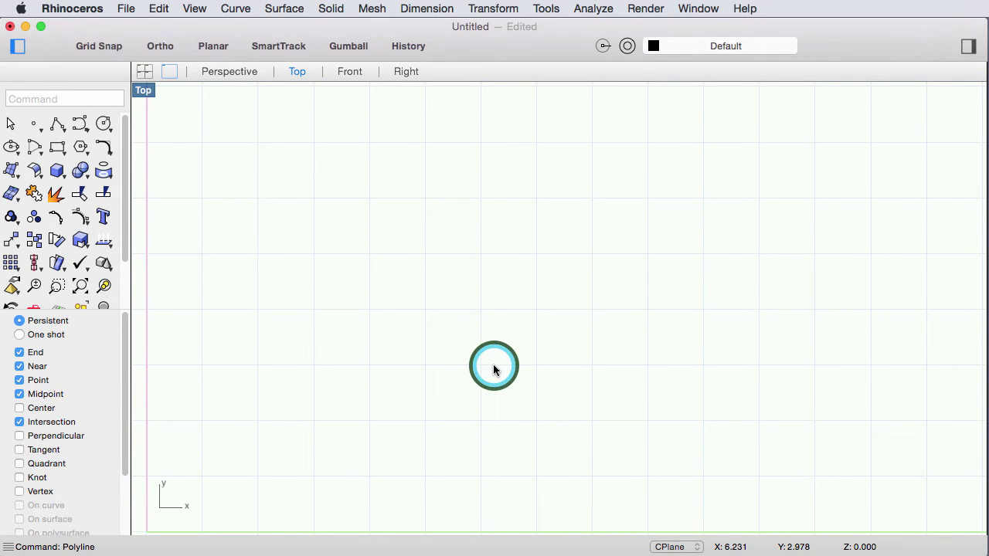
Draw a quick single-segment two-point polyline.
{"action": "right_click", "coordinate": [492, 369]}
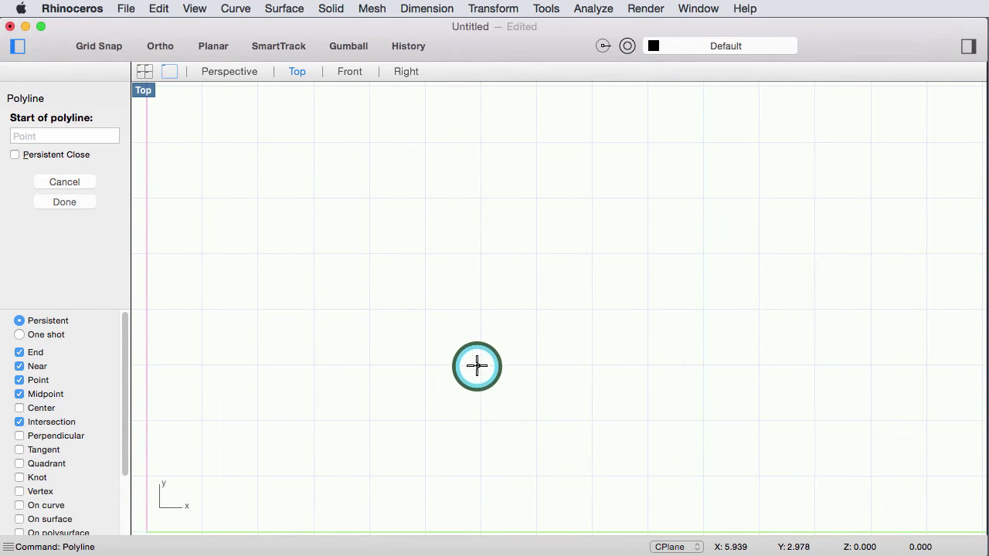
{"action": "left_click", "coordinate": [482, 341]}
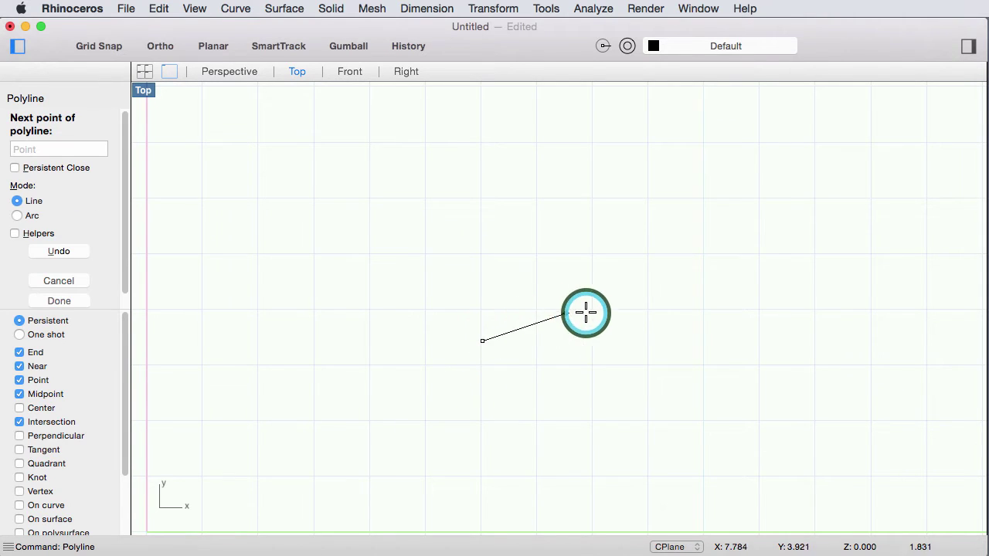
{"action": "left_click", "coordinate": [592, 277]}
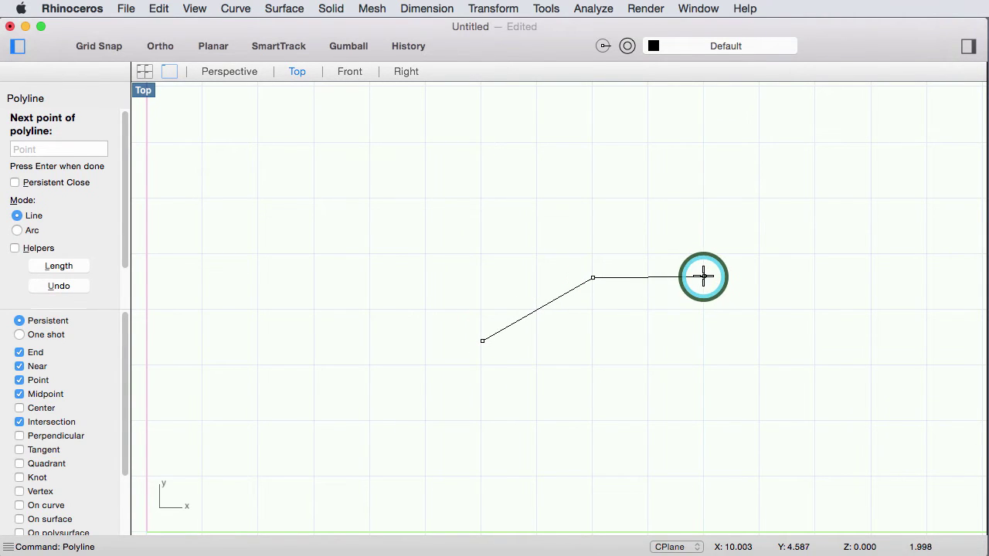
{"action": "right_click", "coordinate": [710, 285]}
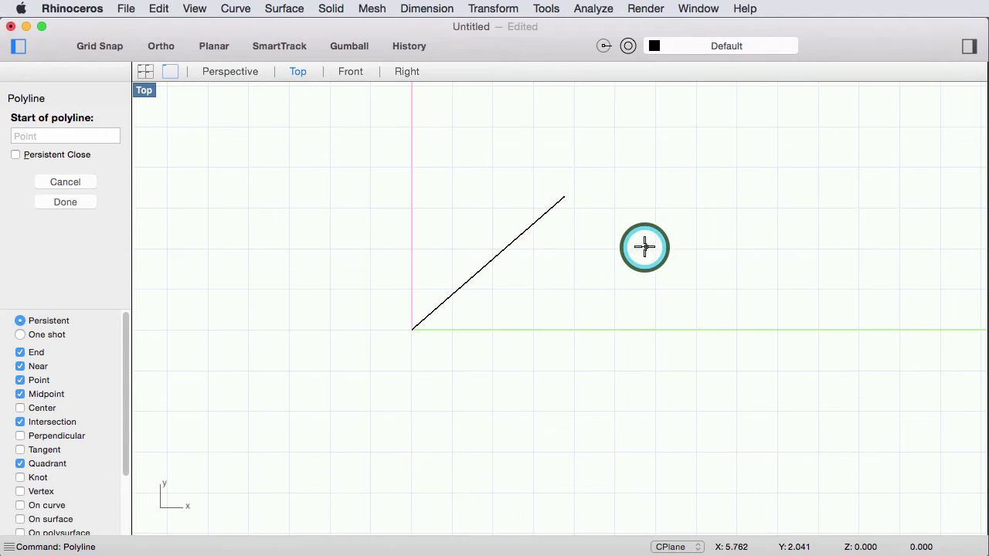
Draw a 5-unit horizontal line to the right of the diagonal, with Ortho on.
{"action": "left_click", "coordinate": [626, 251]}
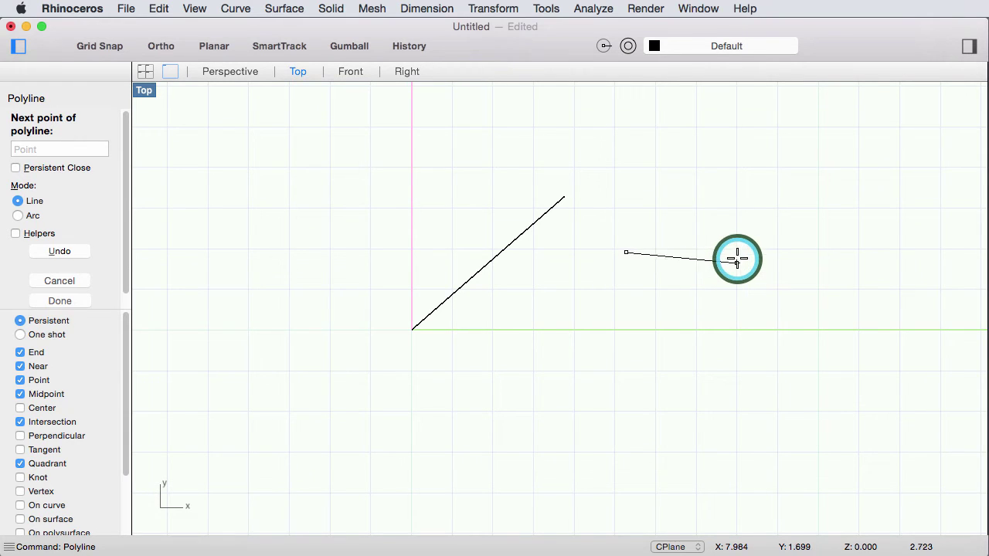
{"action": "type", "text": "5"}
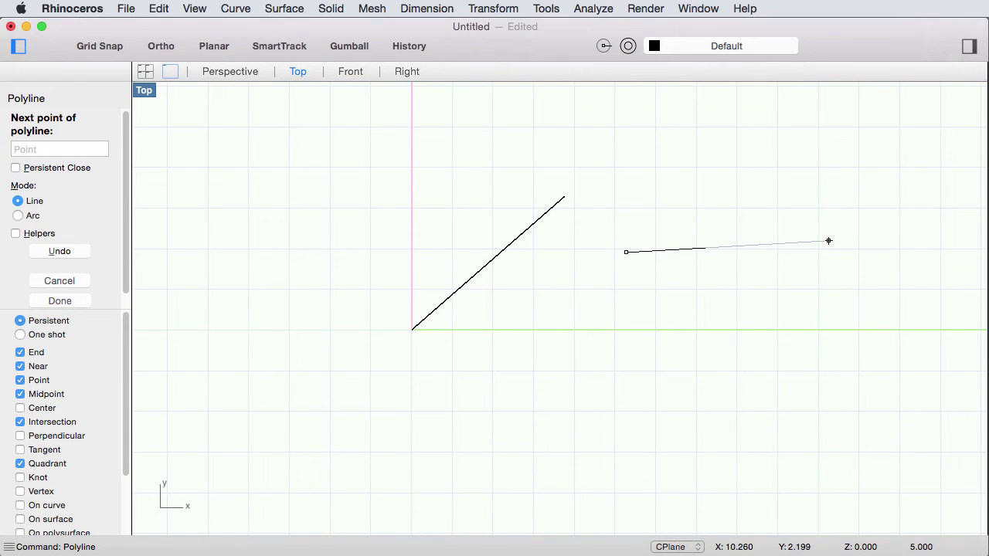
{"action": "left_click", "coordinate": [816, 249]}
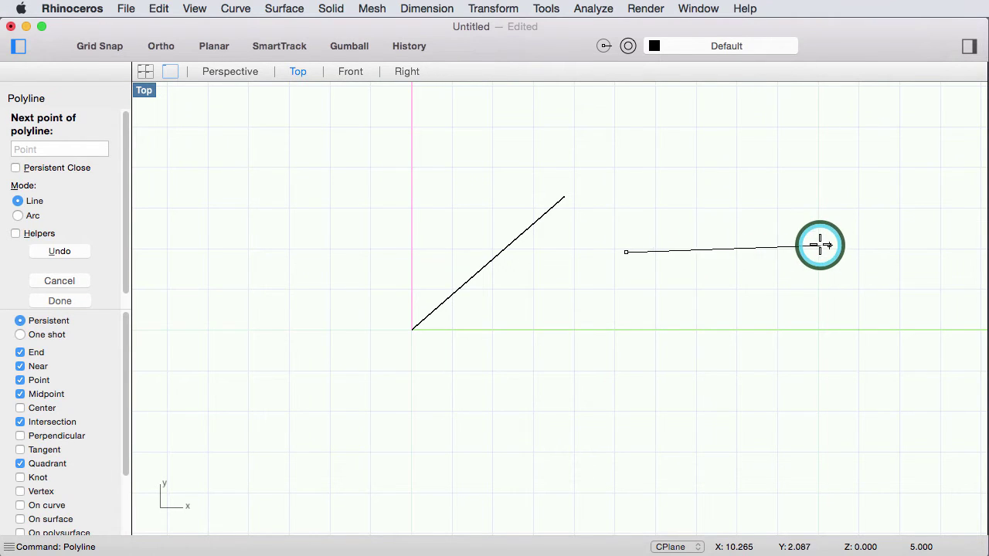
{"action": "left_click_drag", "start_coordinate": [825, 252], "coordinate": [622, 140]}
{"action": "scroll", "coordinate": [627, 151], "scroll_direction": "down", "scroll_amount": 4}
{"action": "scroll", "coordinate": [595, 232], "scroll_direction": "up", "scroll_amount": 3}
{"action": "left_click_drag", "start_coordinate": [579, 245], "coordinate": [670, 323]}
{"action": "left_click", "coordinate": [680, 326]}
{"action": "key", "text": "F8"}
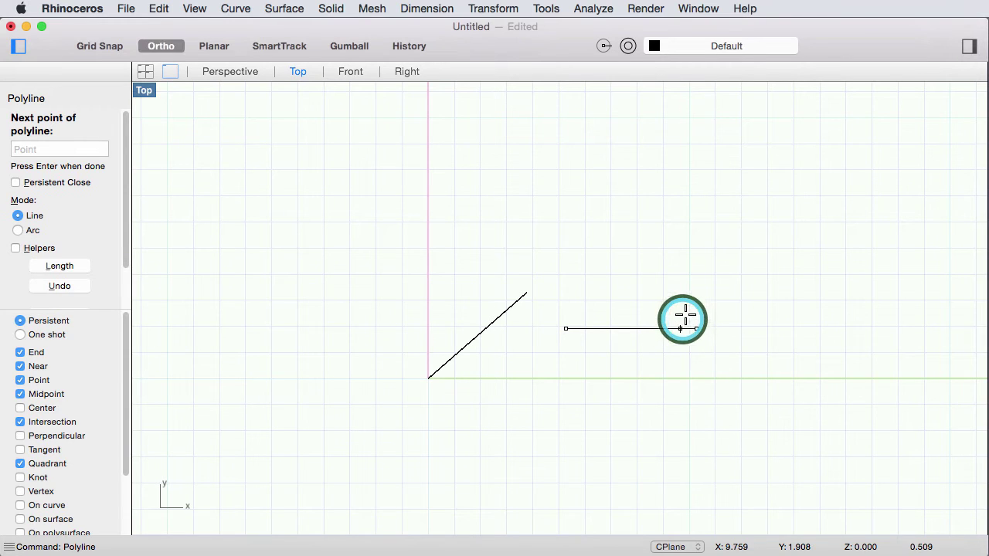
{"action": "key", "text": "Return"}
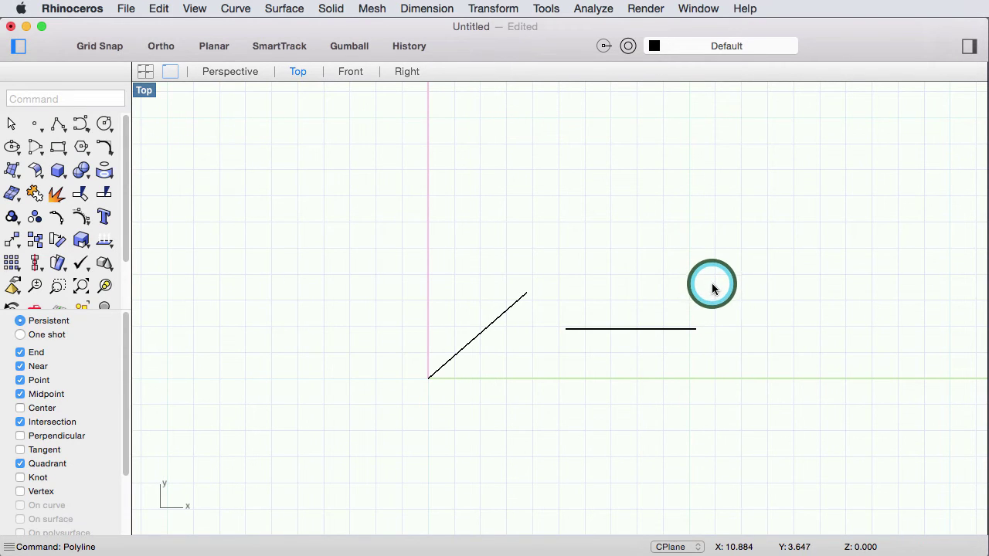
Draw a vertical line down to the x-axis with Ortho on.
{"action": "scroll", "coordinate": [708, 282], "scroll_direction": "down", "scroll_amount": 2}
{"action": "scroll", "coordinate": [679, 313], "scroll_direction": "up", "scroll_amount": 2}
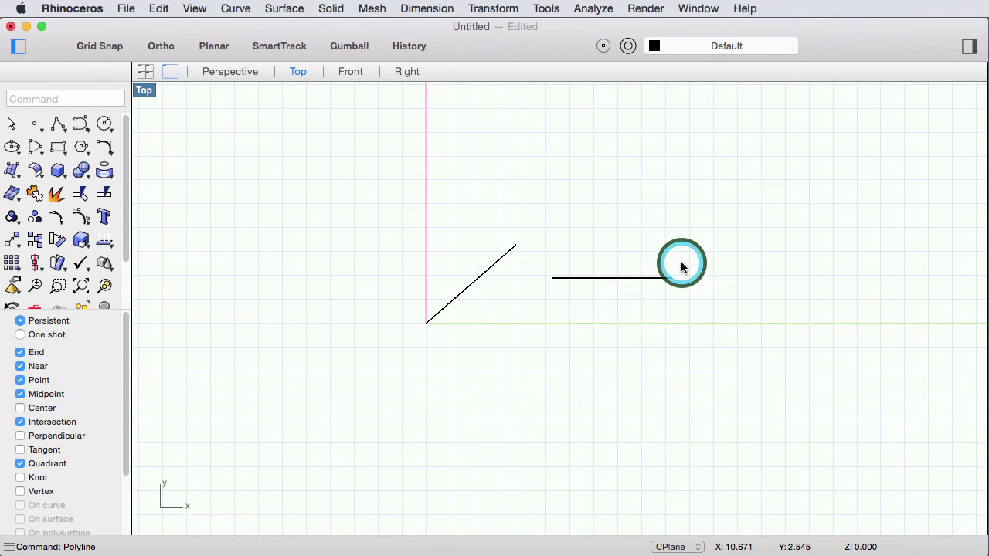
{"action": "scroll", "coordinate": [678, 279], "scroll_direction": "down", "scroll_amount": 2}
{"action": "scroll", "coordinate": [590, 291], "scroll_direction": "right", "scroll_amount": 5}
{"action": "scroll", "coordinate": [597, 276], "scroll_direction": "down", "scroll_amount": 1}
{"action": "scroll", "coordinate": [602, 327], "scroll_direction": "up", "scroll_amount": 2}
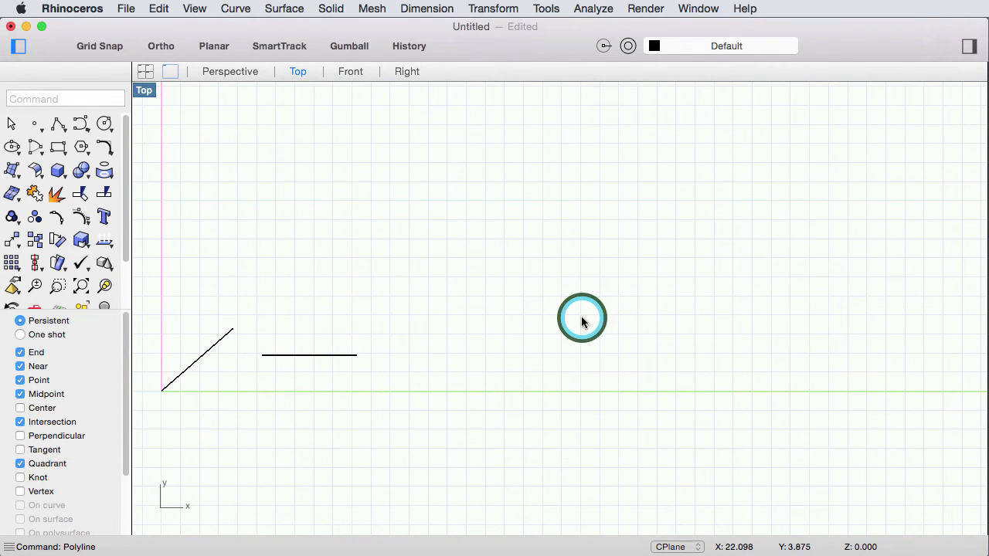
{"action": "key", "text": "Return"}
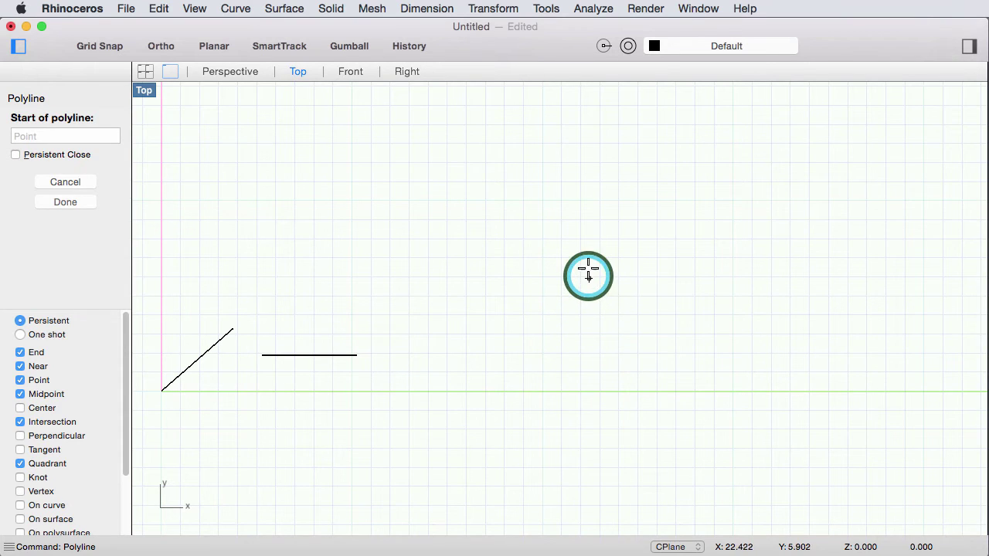
{"action": "left_click", "coordinate": [576, 234]}
{"action": "key", "text": "F8"}
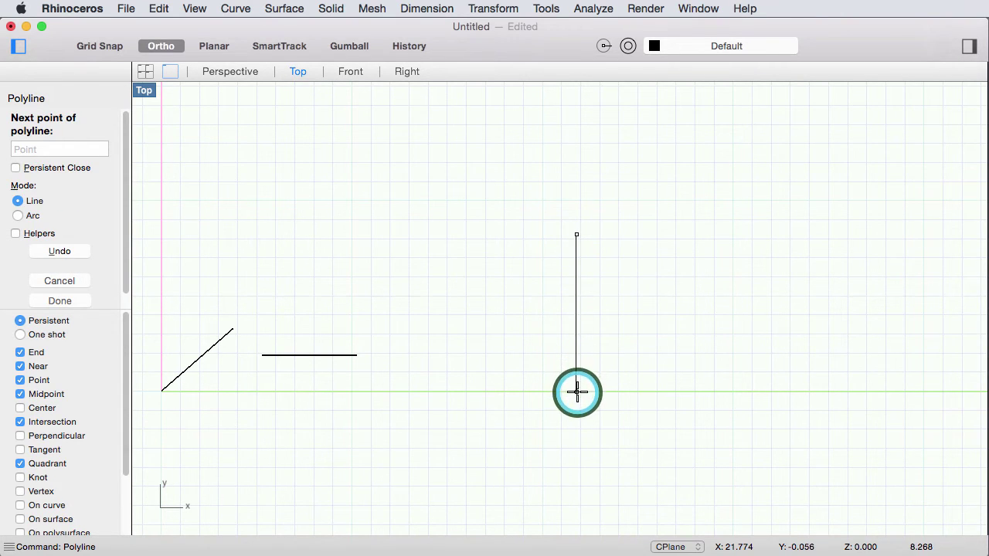
{"action": "left_click", "coordinate": [577, 388], "text": "shift"}
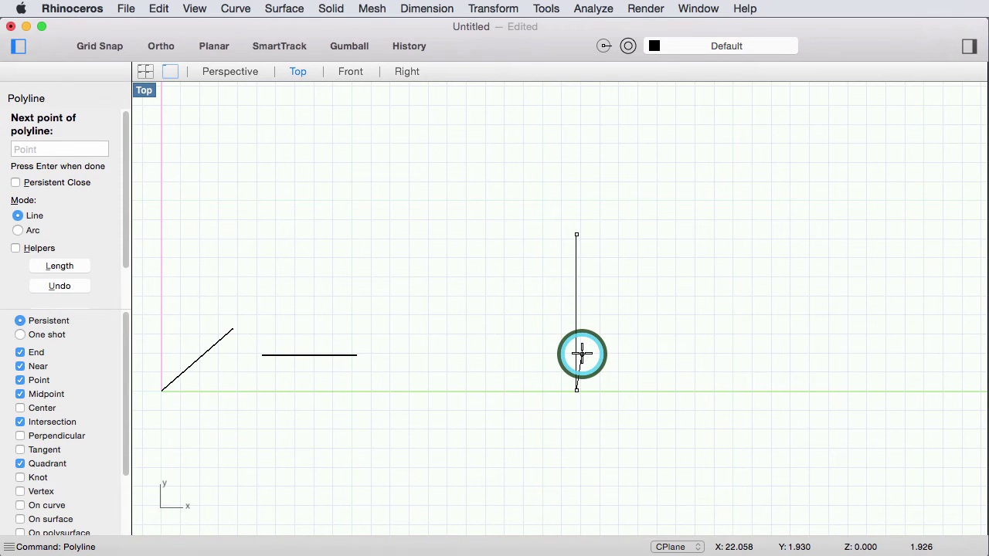
{"action": "right_click", "coordinate": [581, 354]}
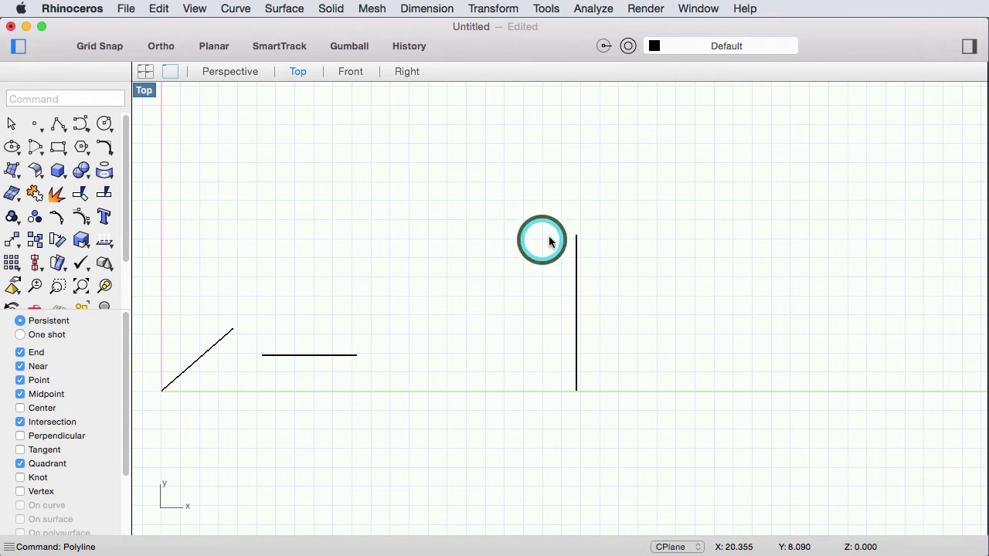
Turn off Quadrant snapping, leaving End, Near, Point, Midpoint and Intersection on.
{"action": "left_click", "coordinate": [20, 353]}
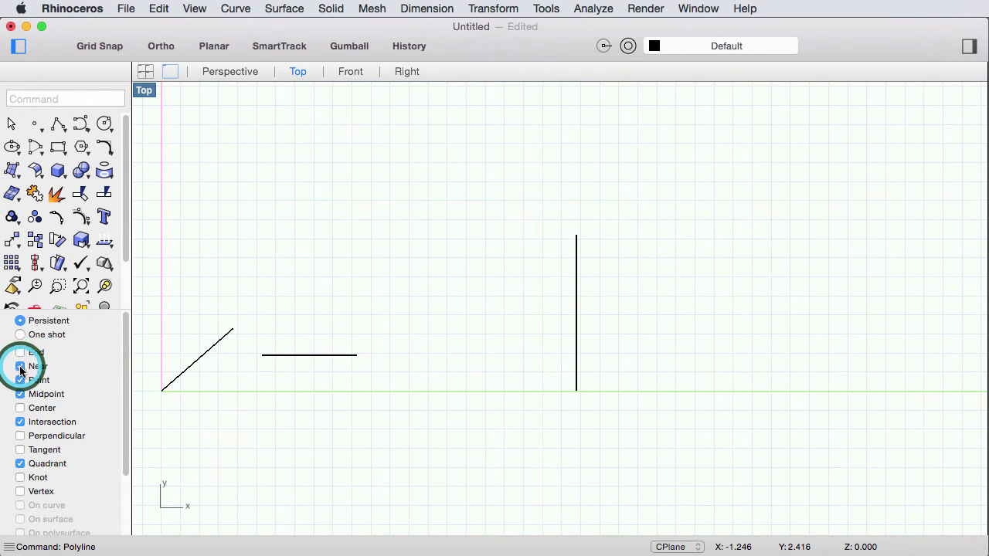
{"action": "left_click", "coordinate": [20, 366]}
{"action": "left_click", "coordinate": [20, 380]}
{"action": "left_click", "coordinate": [20, 393]}
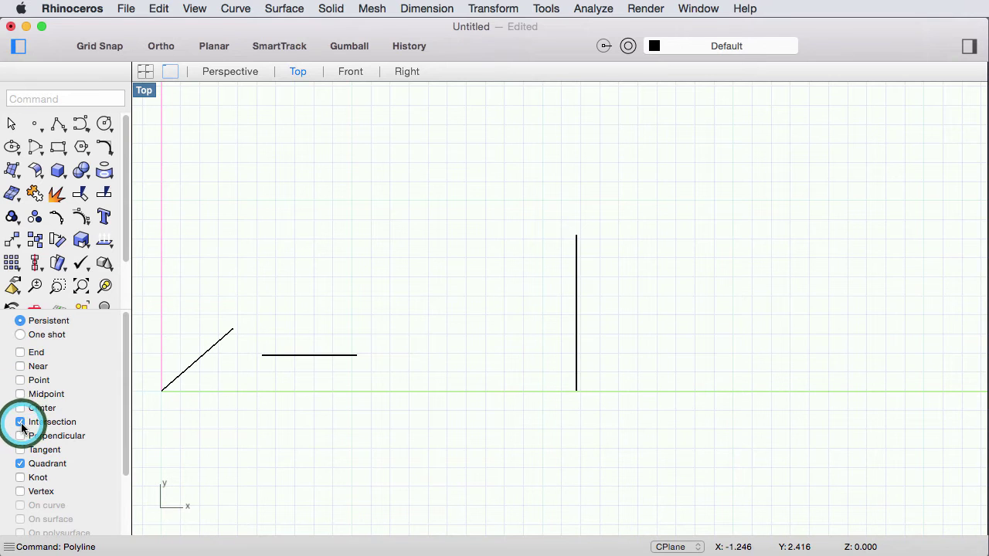
{"action": "left_click", "coordinate": [20, 422]}
{"action": "left_click", "coordinate": [20, 463]}
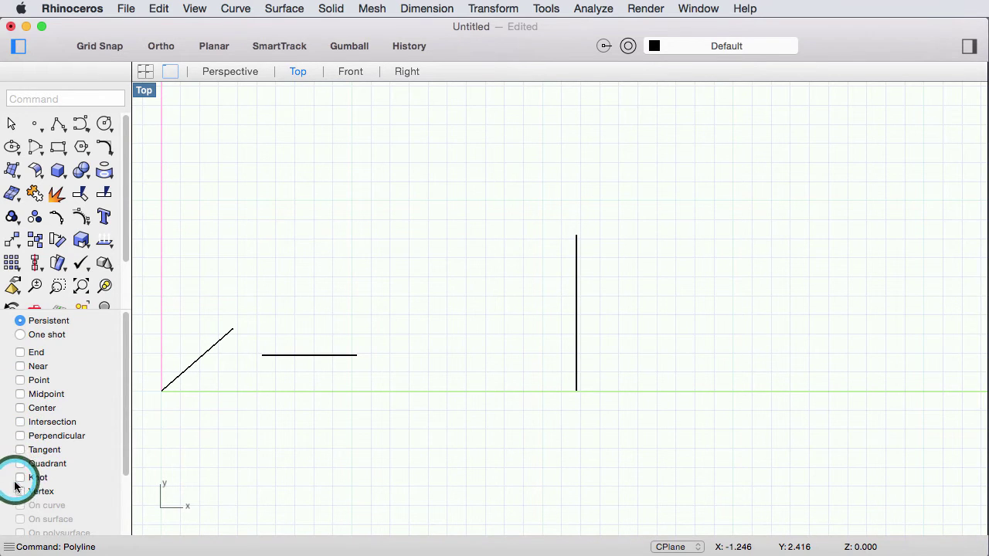
{"action": "left_click", "coordinate": [20, 352]}
{"action": "left_click", "coordinate": [20, 367]}
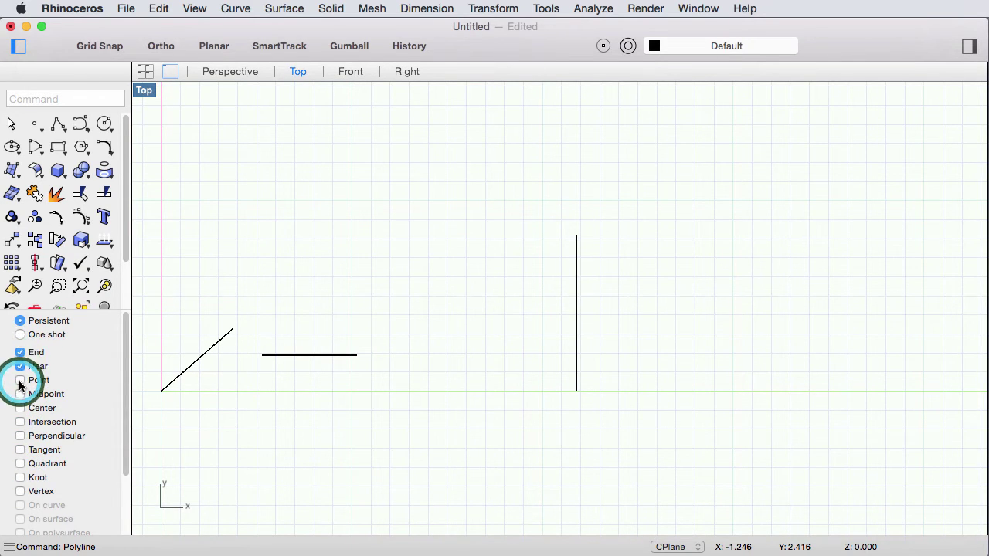
{"action": "left_click", "coordinate": [20, 381]}
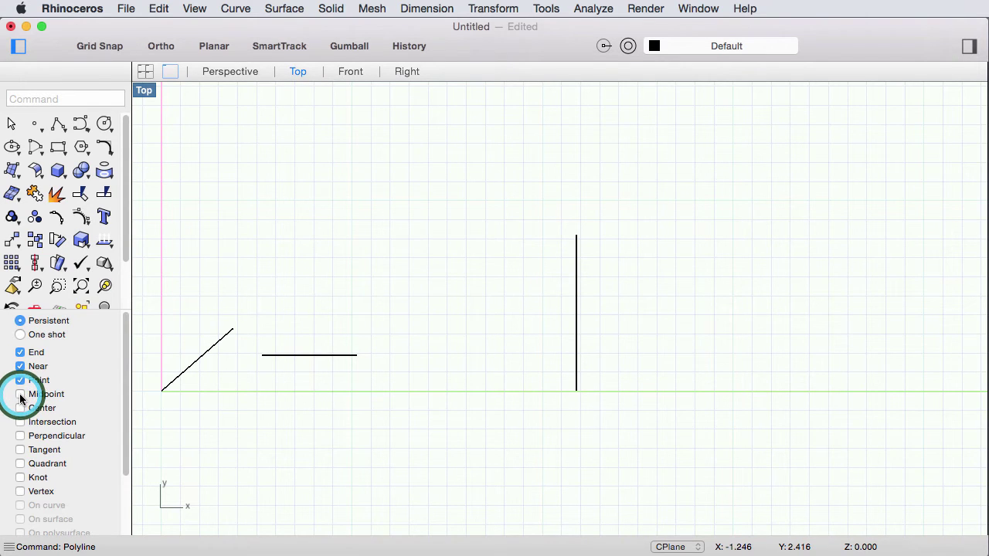
{"action": "left_click", "coordinate": [20, 394]}
{"action": "left_click", "coordinate": [20, 422]}
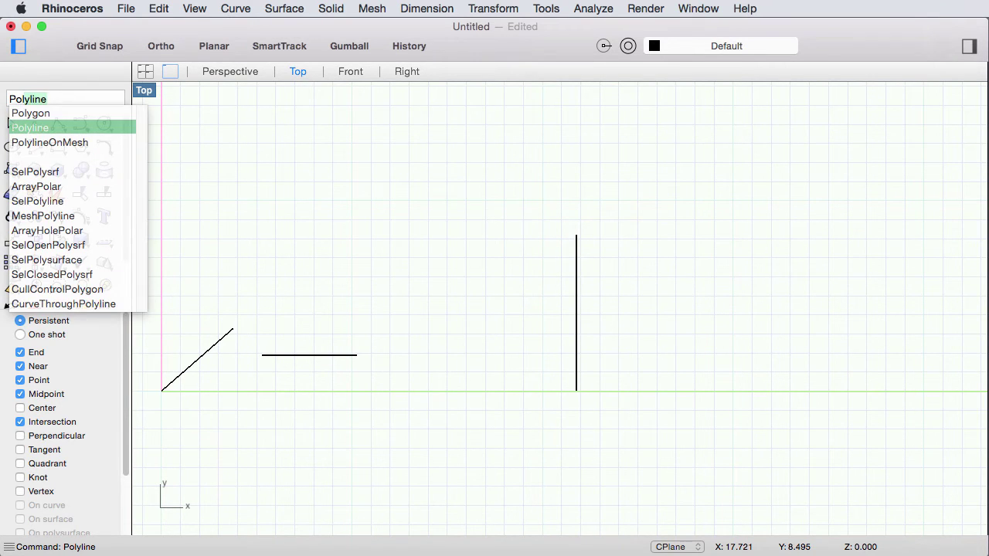
Start the F outline at the vertical line's top and trace the top arm with Ortho.
{"action": "key", "text": "Return"}
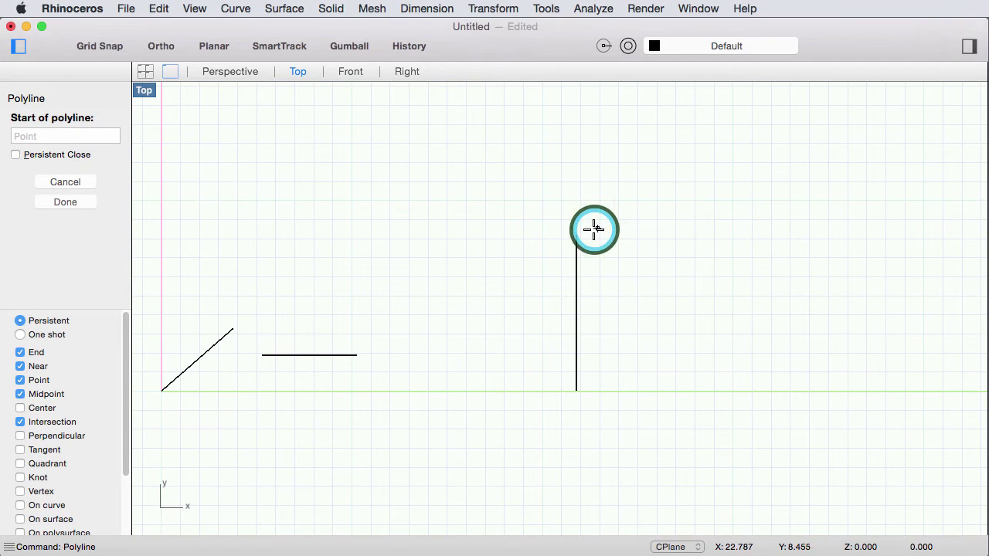
{"action": "left_click", "coordinate": [577, 234]}
{"action": "key", "text": "F8"}
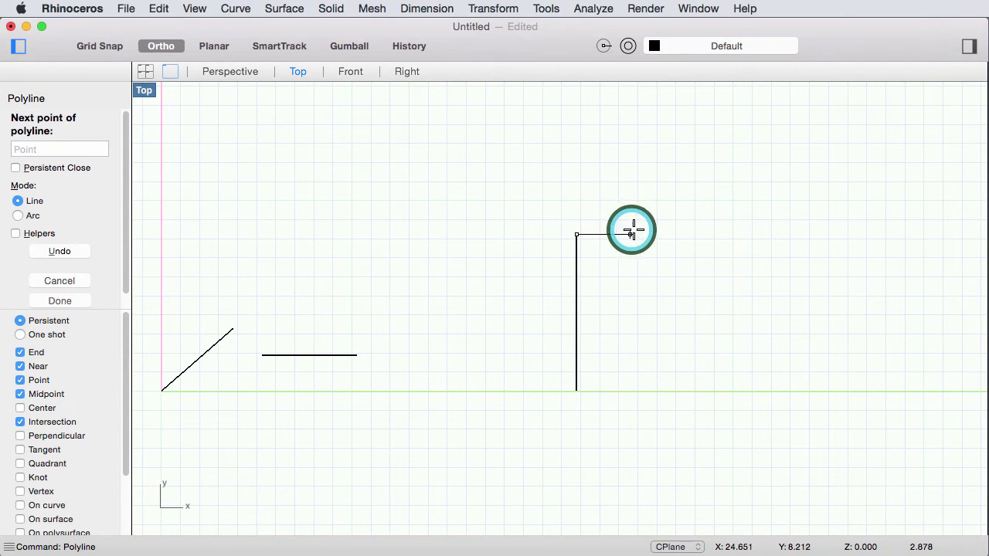
{"action": "left_click", "coordinate": [676, 234]}
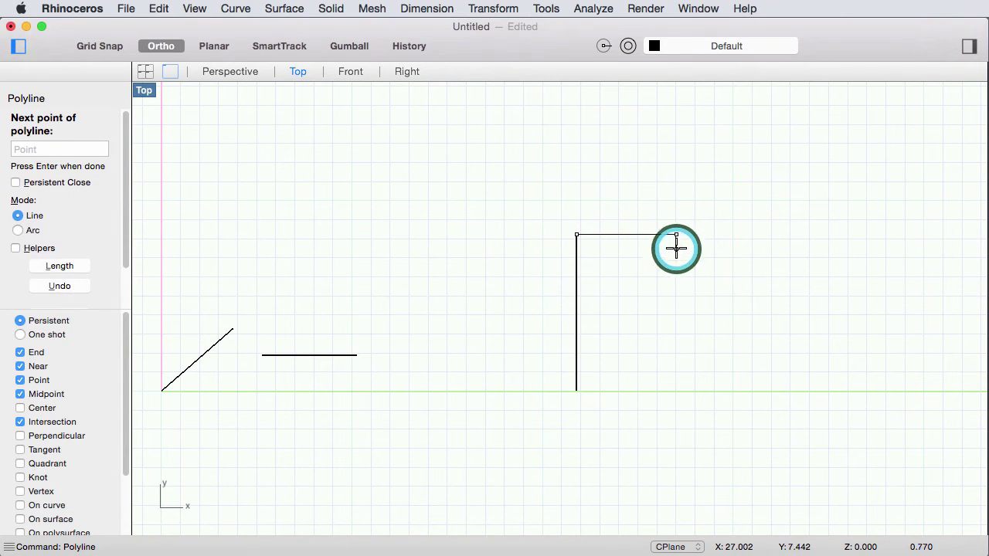
{"action": "left_click", "coordinate": [677, 268]}
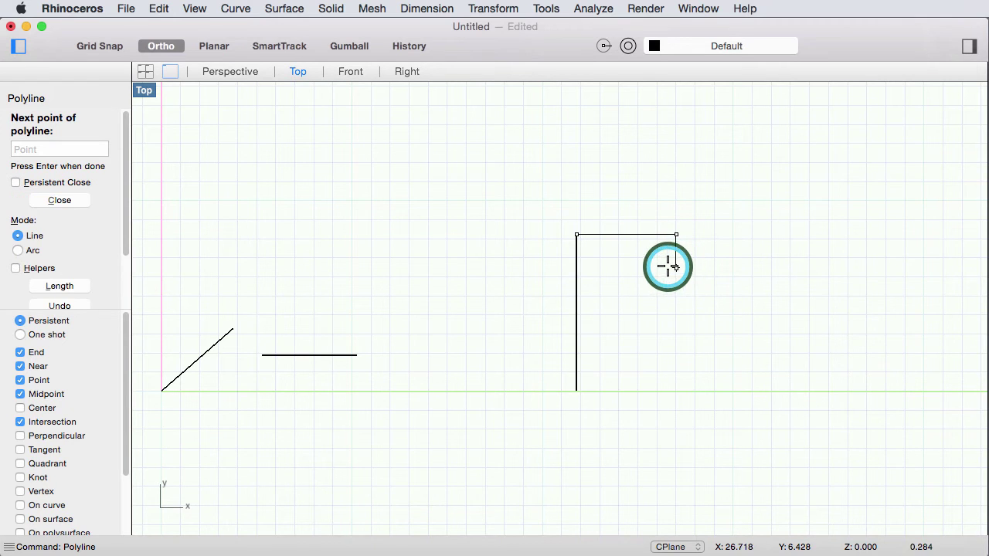
{"action": "key", "text": "shift"}
{"action": "left_click", "coordinate": [611, 295]}
{"action": "key", "text": "shift"}
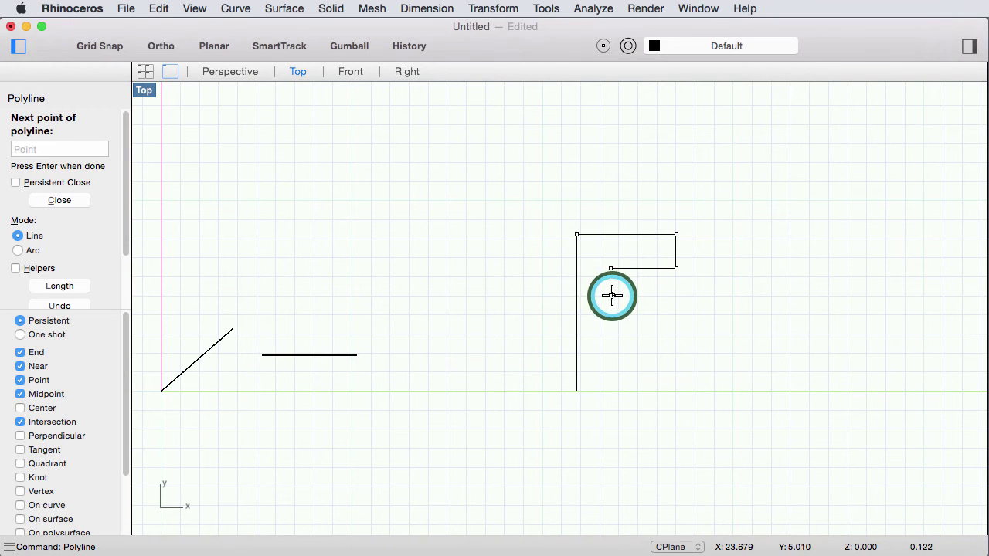
Trace the middle arm and stem down to the vertical line's bottom, closing the F.
{"action": "scroll", "coordinate": [629, 289], "scroll_direction": "up", "scroll_amount": 3}
{"action": "scroll", "coordinate": [629, 291], "scroll_direction": "up", "scroll_amount": 1}
{"action": "key", "text": "shift"}
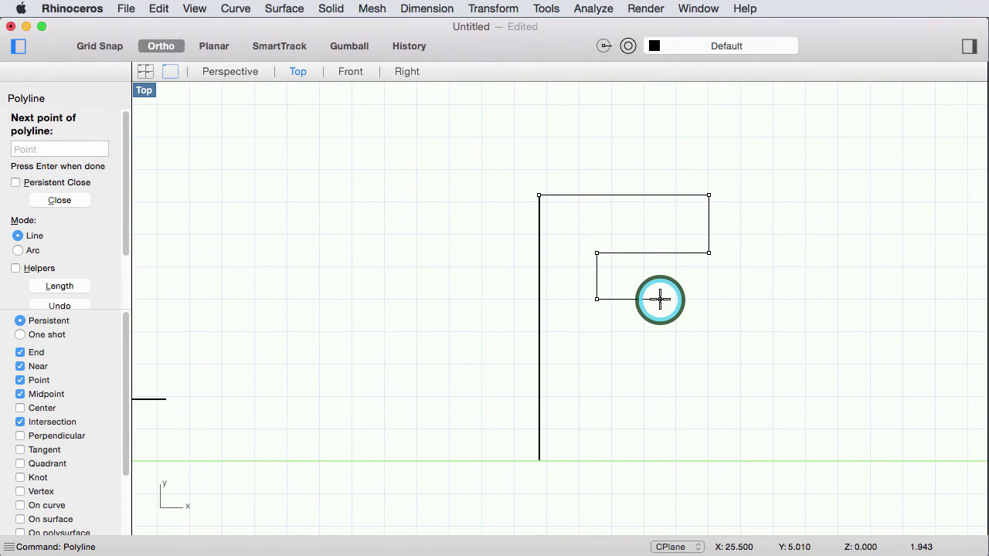
{"action": "left_click", "coordinate": [667, 302], "text": "shift"}
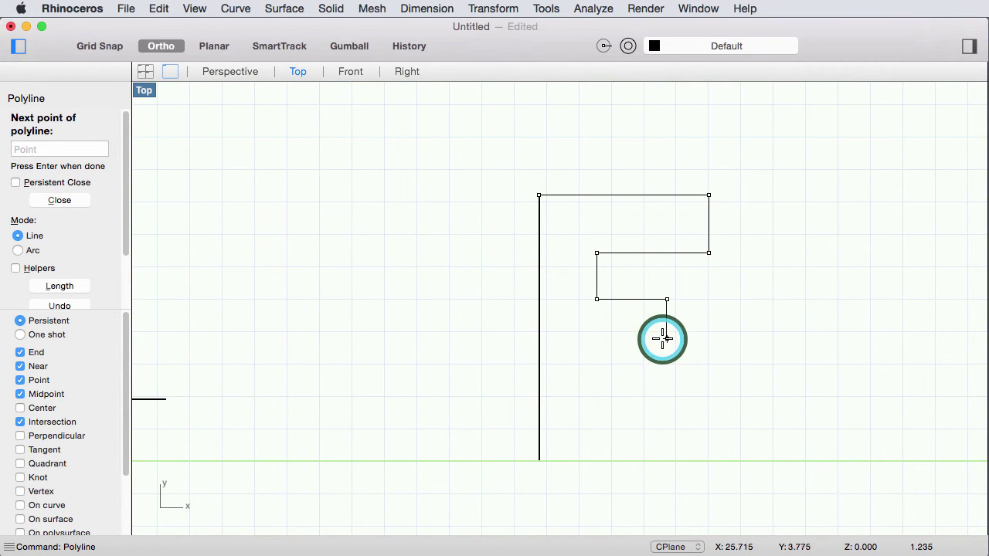
{"action": "left_click", "coordinate": [663, 344], "text": "shift"}
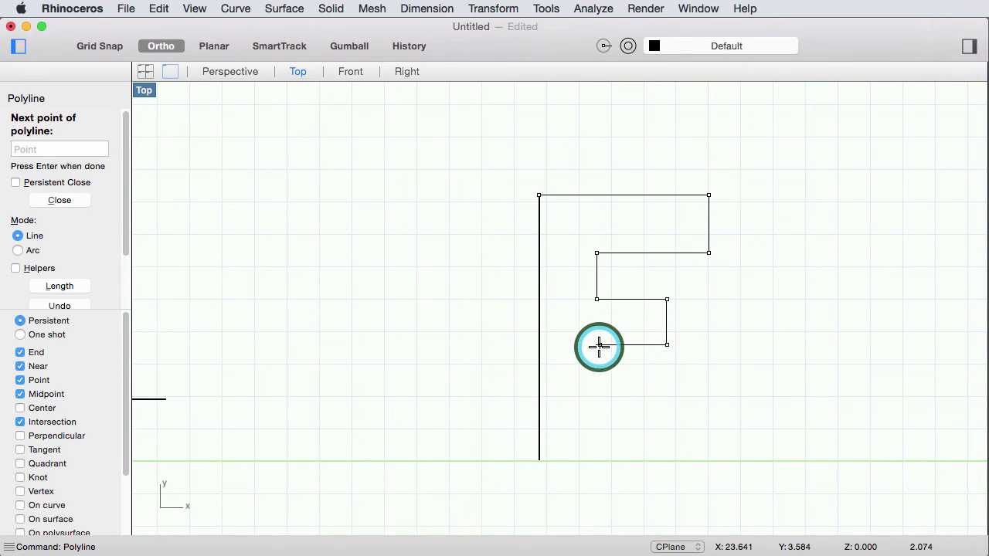
{"action": "left_click", "coordinate": [598, 346], "text": "shift"}
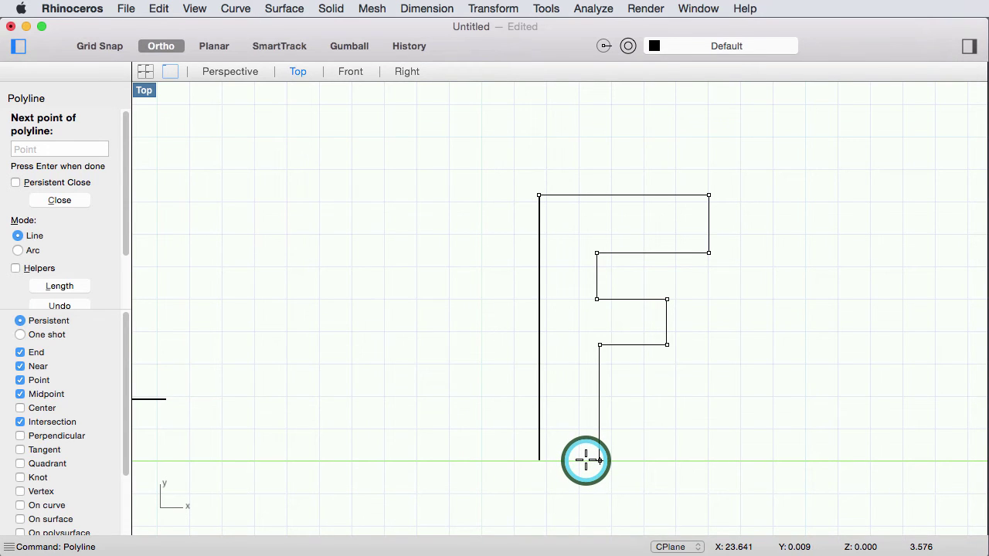
{"action": "left_click", "coordinate": [588, 458], "text": "shift"}
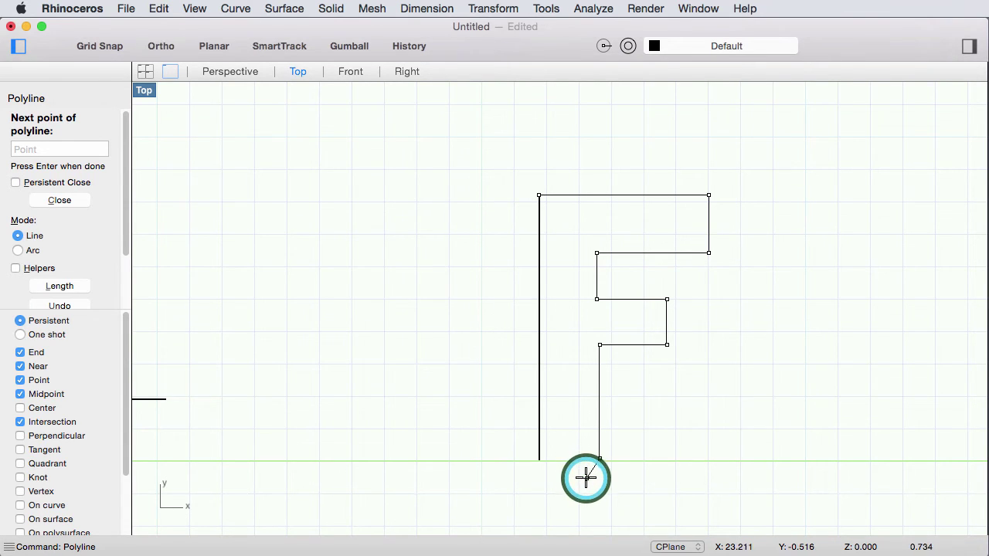
{"action": "left_click", "coordinate": [538, 461]}
{"action": "key", "text": "Return"}
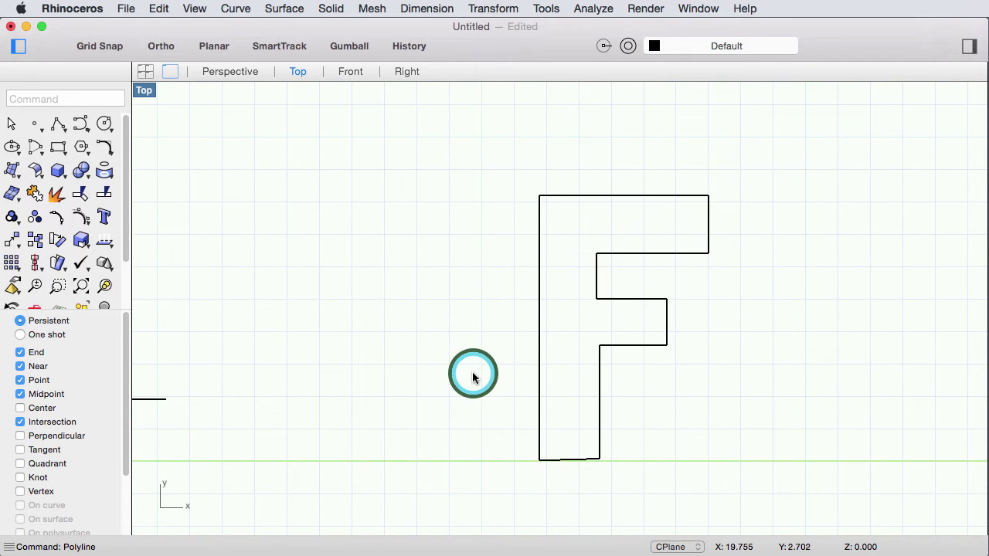
{"action": "scroll", "coordinate": [521, 371], "scroll_direction": "down", "scroll_amount": 2}
Pan the Top viewport sideways to recentre the F outline.
{"action": "scroll", "coordinate": [522, 371], "scroll_direction": "right", "scroll_amount": 10}
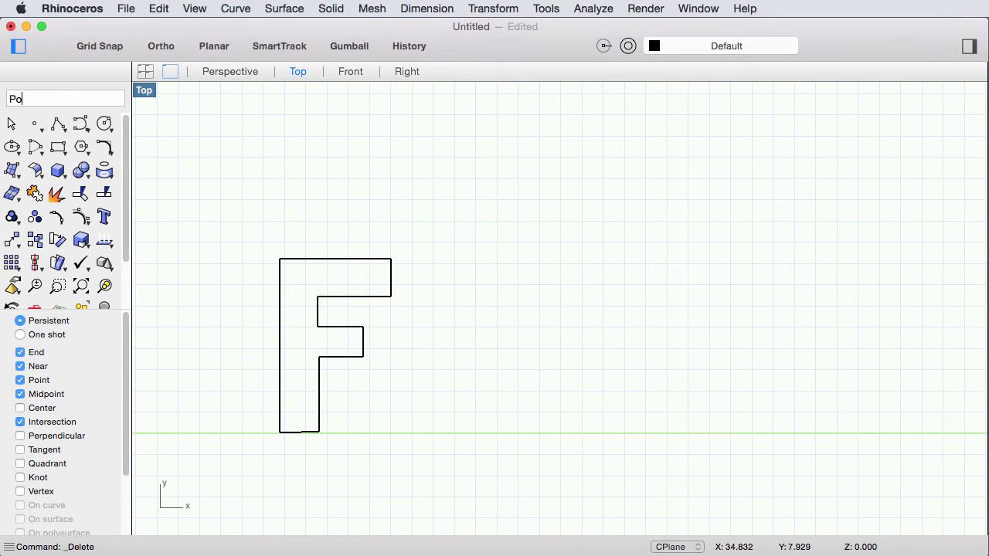
Draw a slanted two-point line right of the F, from its top down to the baseline.
{"action": "type", "text": "ly"}
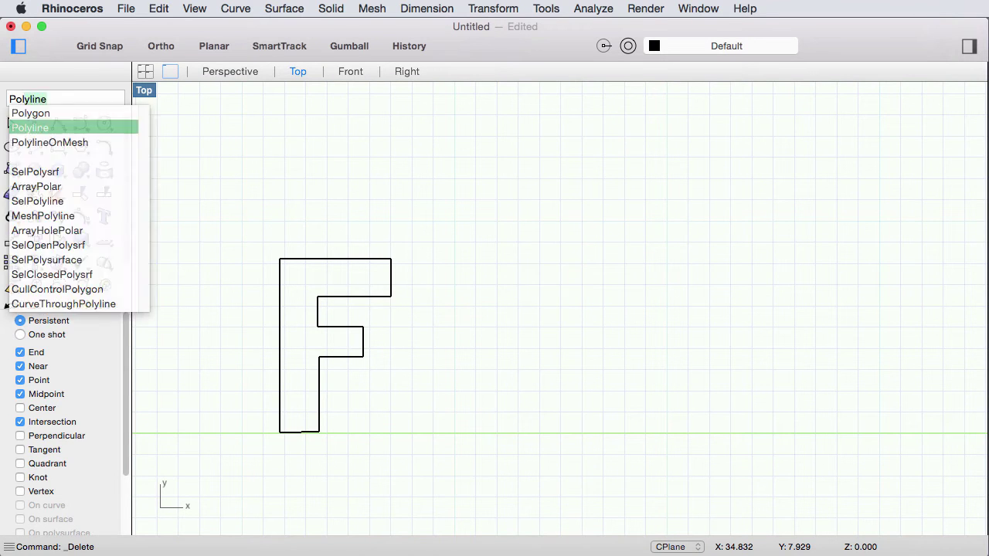
{"action": "key", "text": "Return"}
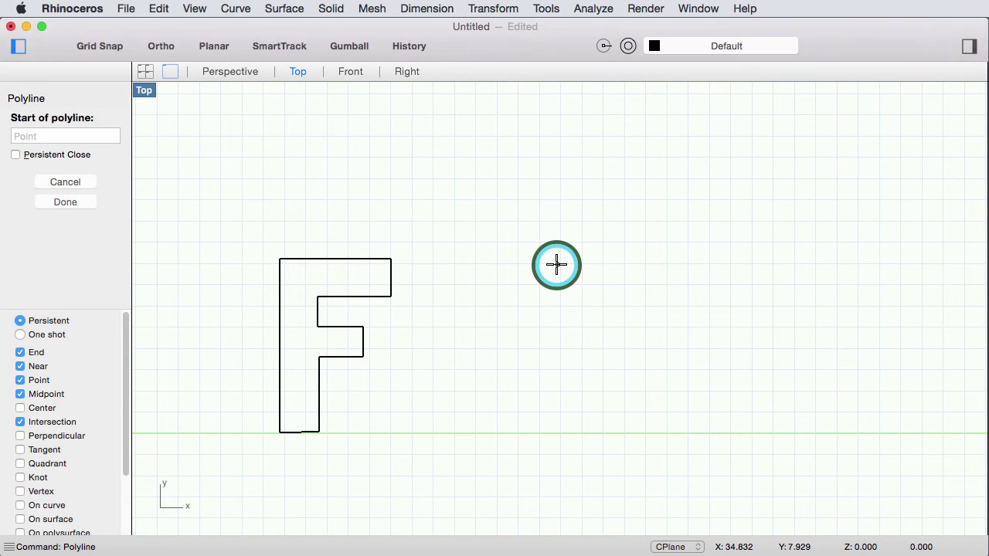
{"action": "left_click", "coordinate": [598, 261]}
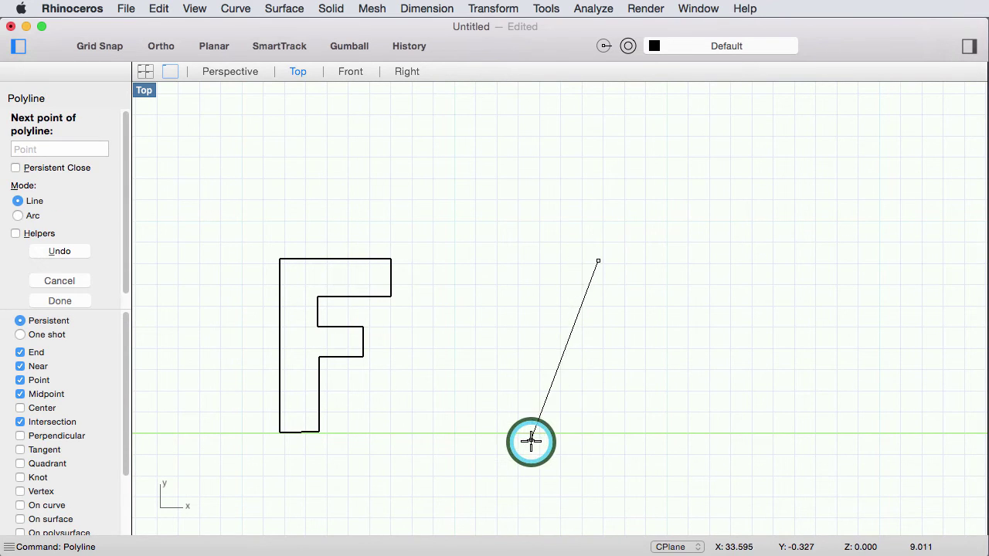
{"action": "left_click", "coordinate": [531, 440]}
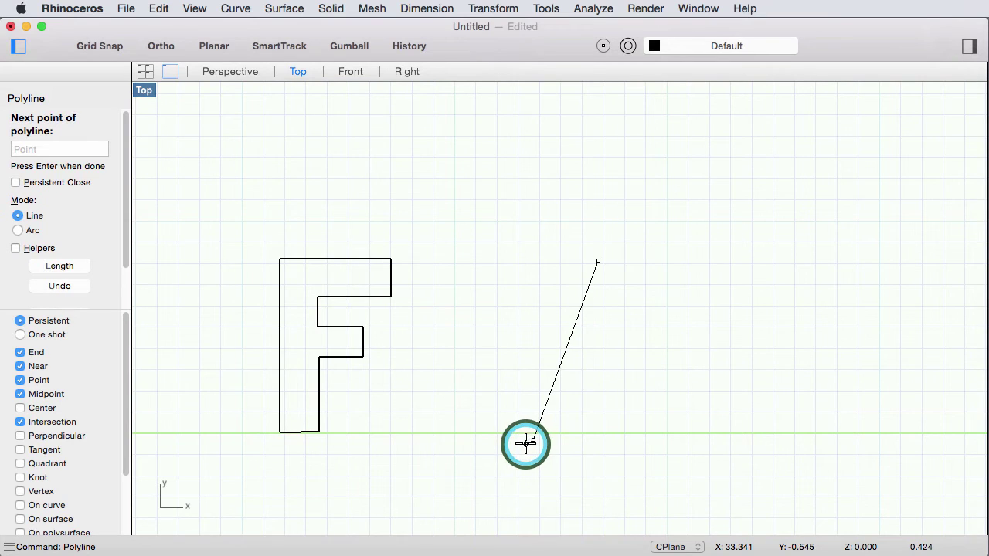
{"action": "key", "text": "Return"}
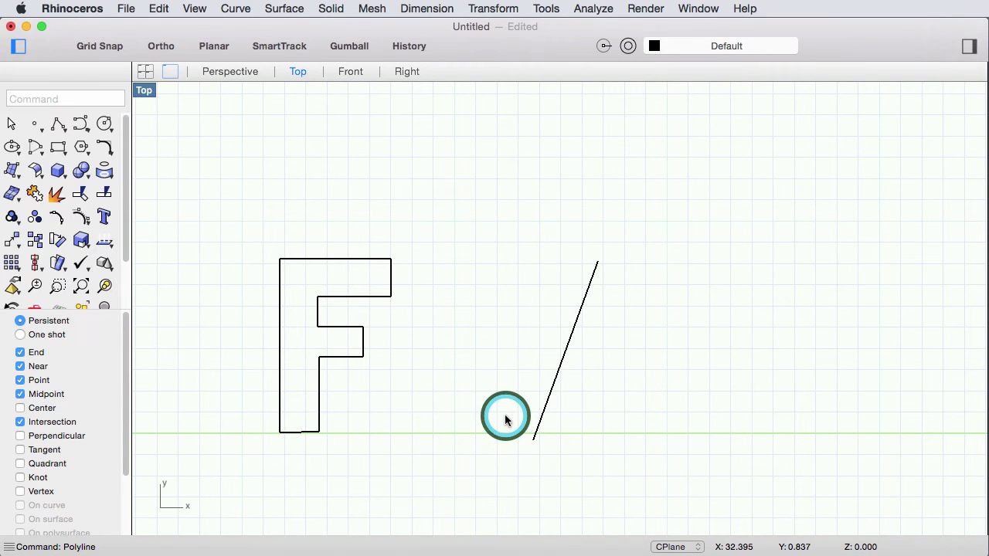
{"action": "left_click", "coordinate": [563, 356]}
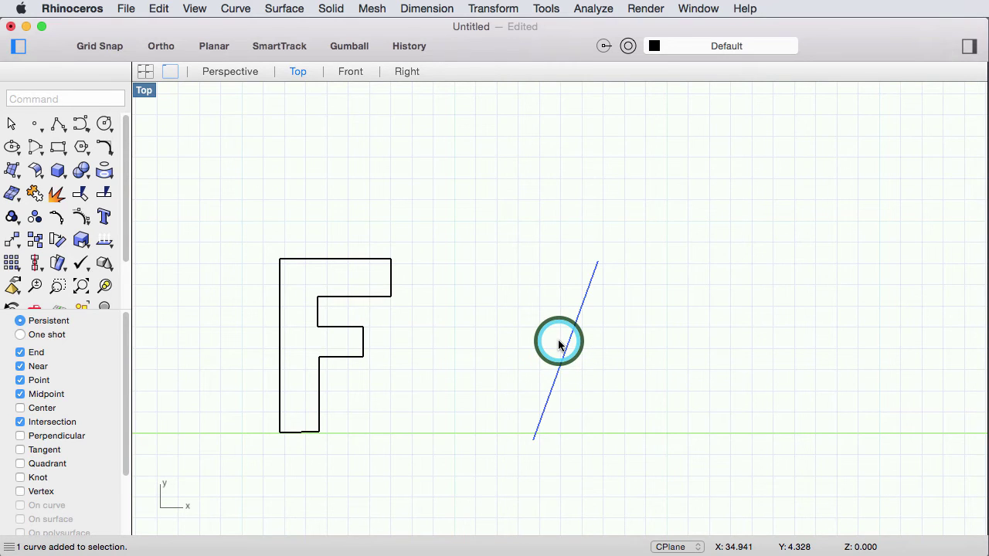
Offset the slanted line 1.5 units to its right, after trying distances 2 and 1.
{"action": "type", "text": "off"}
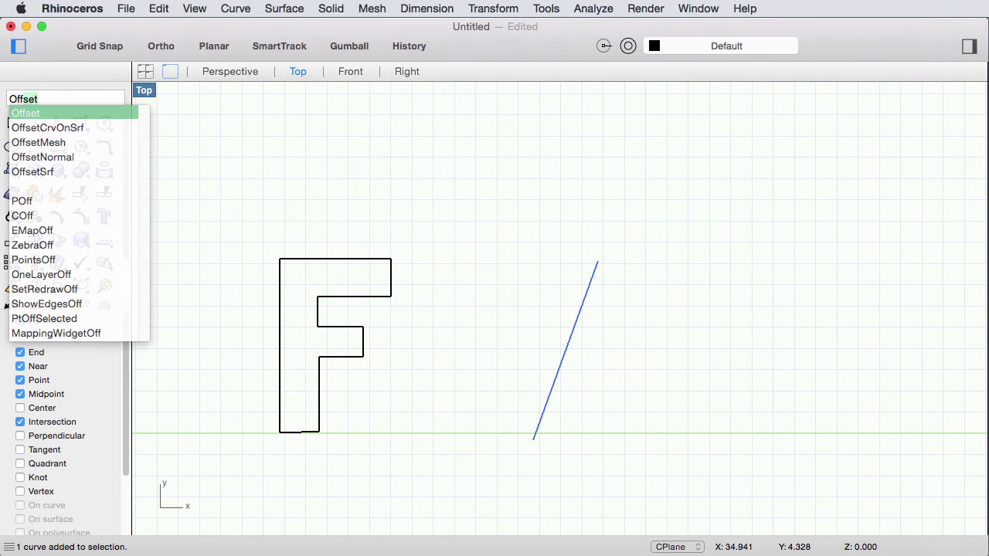
{"action": "type", "text": "s"}
{"action": "key", "text": "Return"}
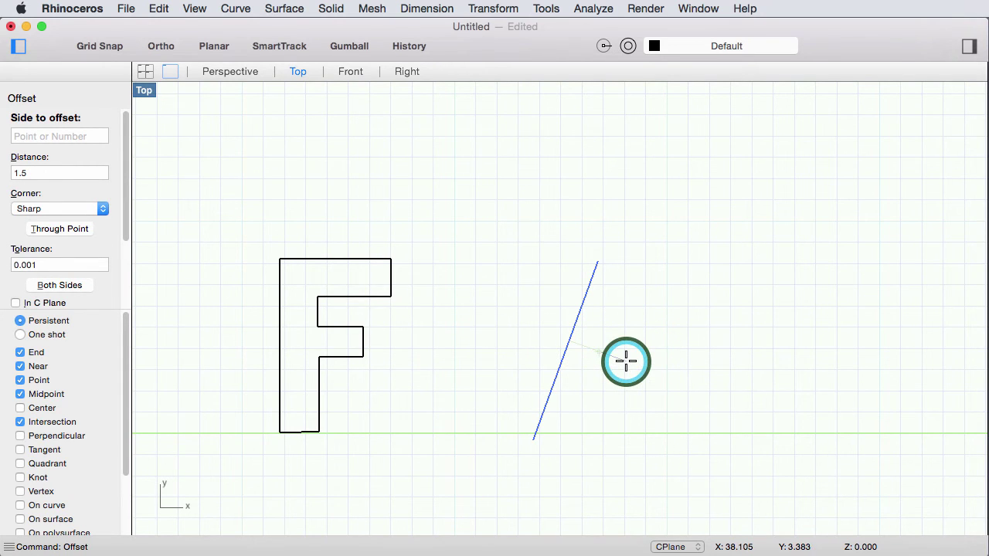
{"action": "type", "text": "2"}
{"action": "key", "text": "Return"}
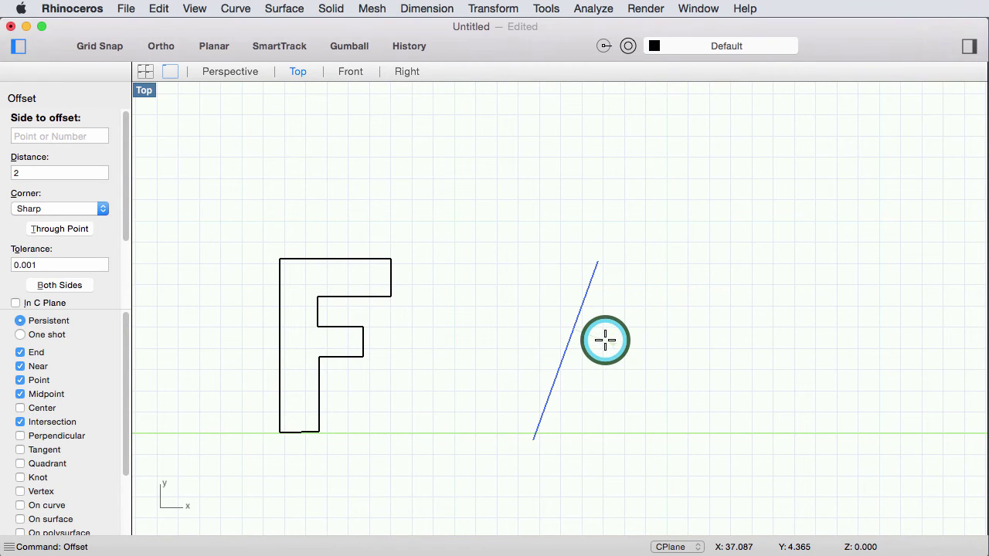
{"action": "type", "text": "1"}
{"action": "key", "text": "Return"}
{"action": "type", "text": "1.5"}
{"action": "key", "text": "Return"}
{"action": "left_click", "coordinate": [623, 373]}
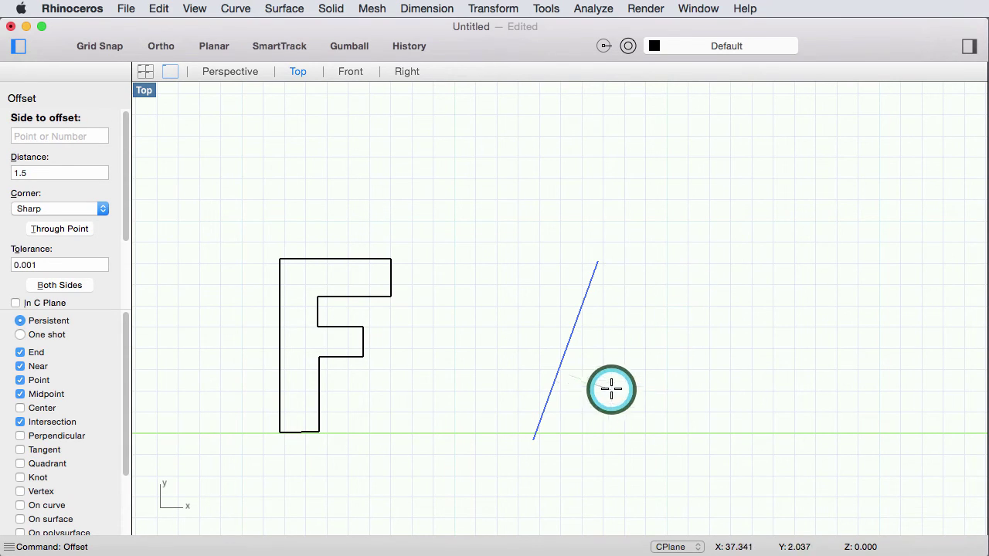
{"action": "left_click", "coordinate": [611, 389]}
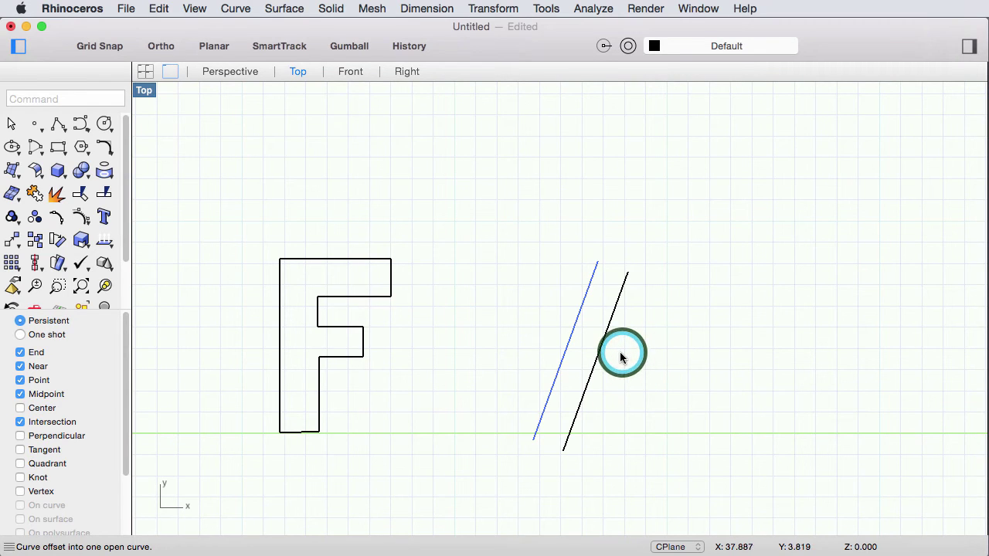
Draw a short horizontal cap from the left slanted line's top end.
{"action": "key", "text": "Escape"}
{"action": "type", "text": "polyline"}
{"action": "key", "text": "Return"}
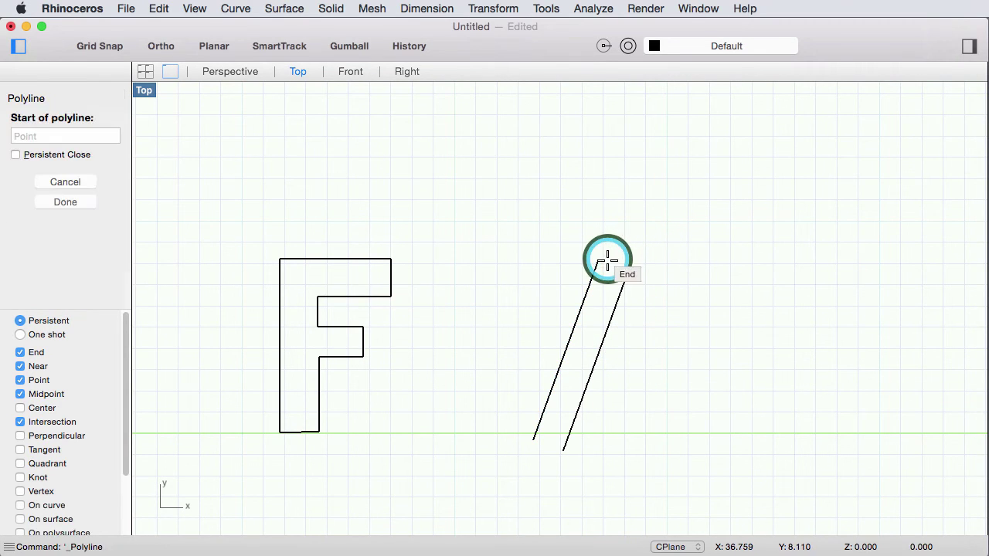
{"action": "left_click", "coordinate": [607, 257]}
{"action": "key", "text": "F8"}
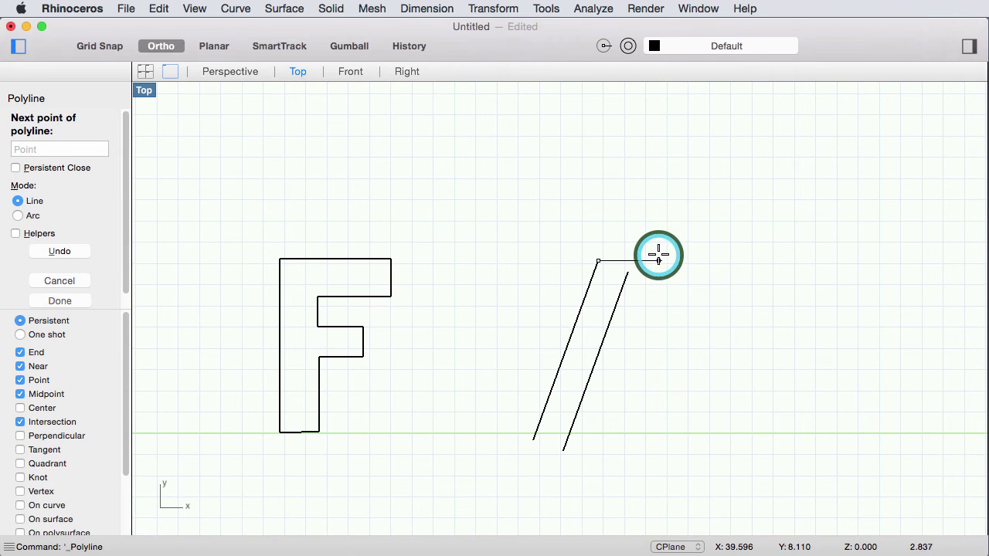
{"action": "left_click", "coordinate": [658, 256], "text": "shift"}
{"action": "key", "text": "Return"}
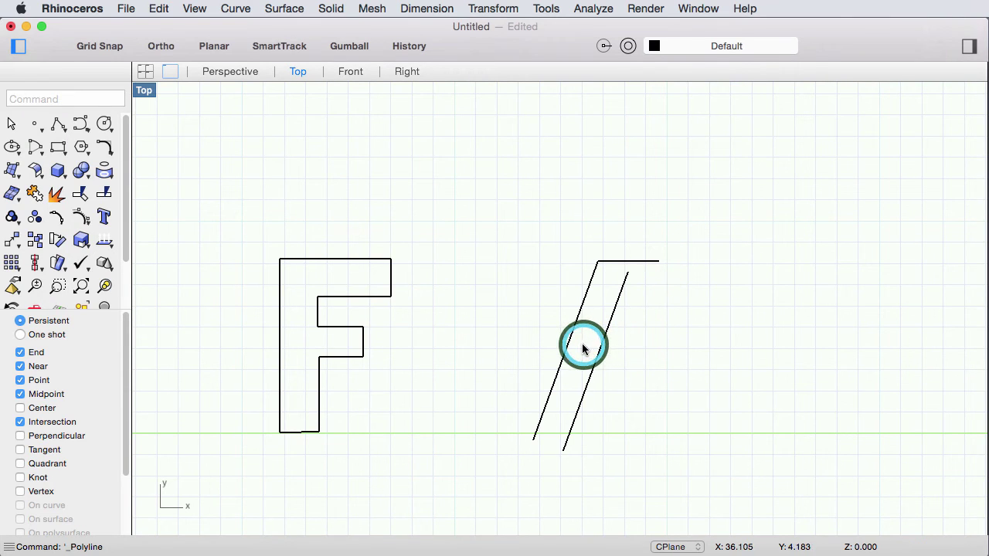
Mirror both slanted lines across a vertical axis through the cap's midpoint.
{"action": "left_click", "coordinate": [570, 342]}
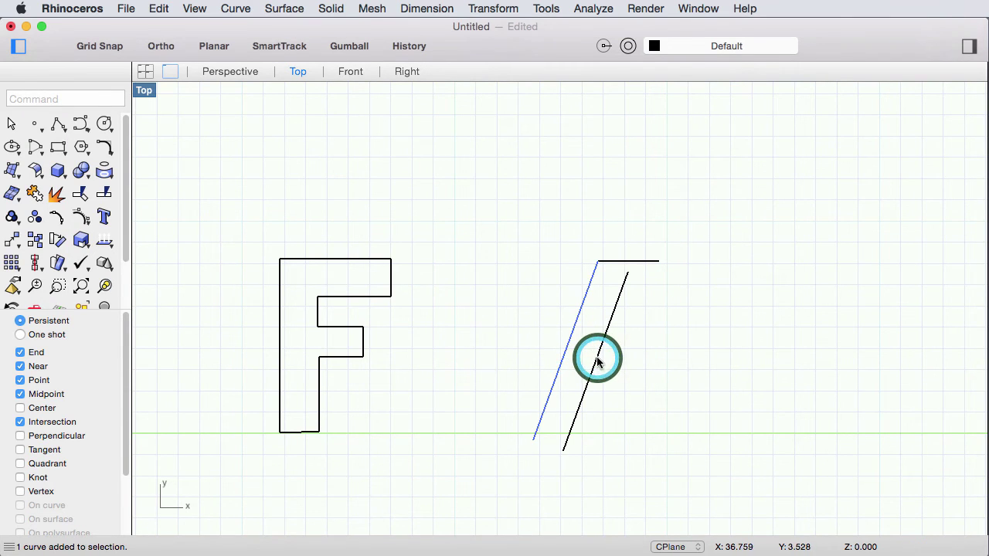
{"action": "left_click", "coordinate": [596, 360], "text": "shift"}
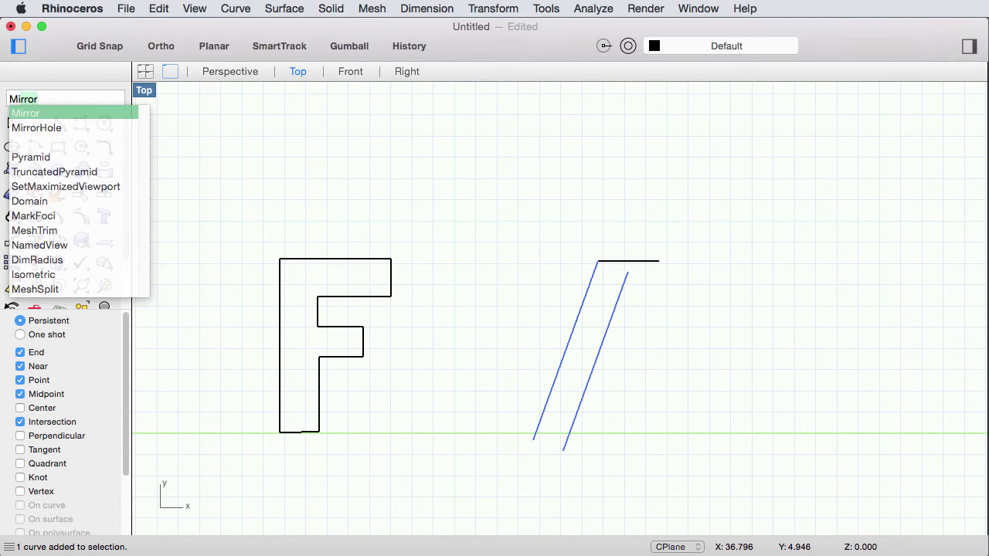
{"action": "key", "text": "Return"}
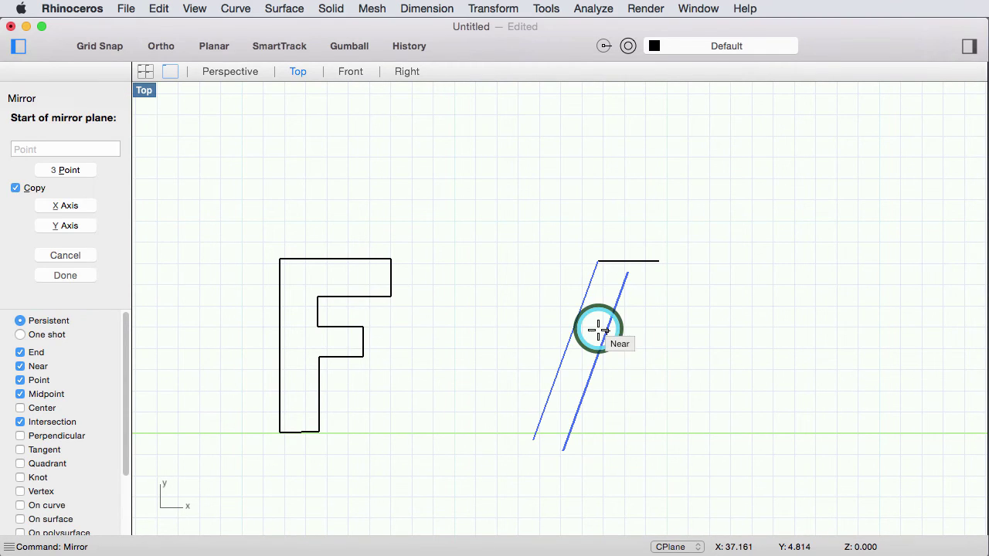
{"action": "left_click", "coordinate": [632, 260]}
{"action": "key", "text": "F8"}
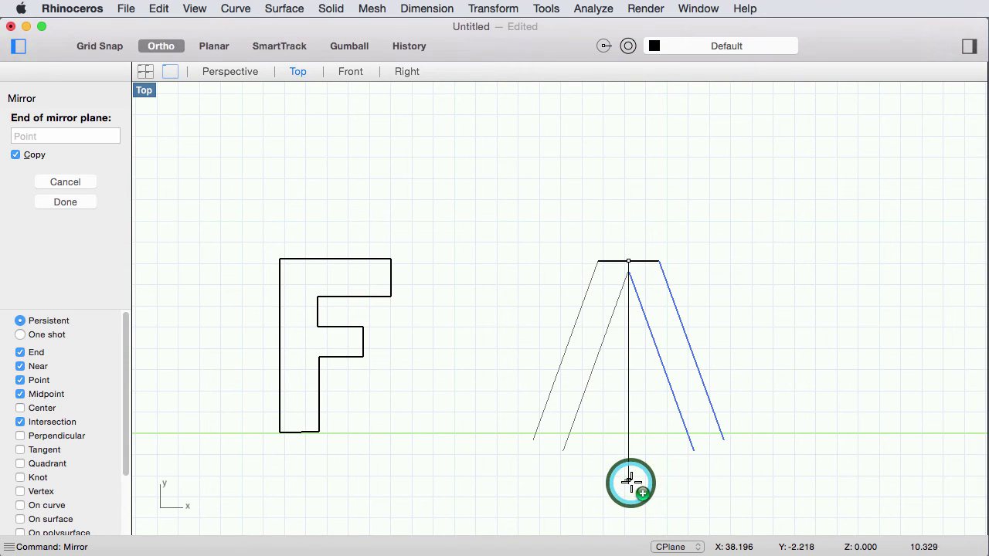
{"action": "left_click", "coordinate": [631, 484]}
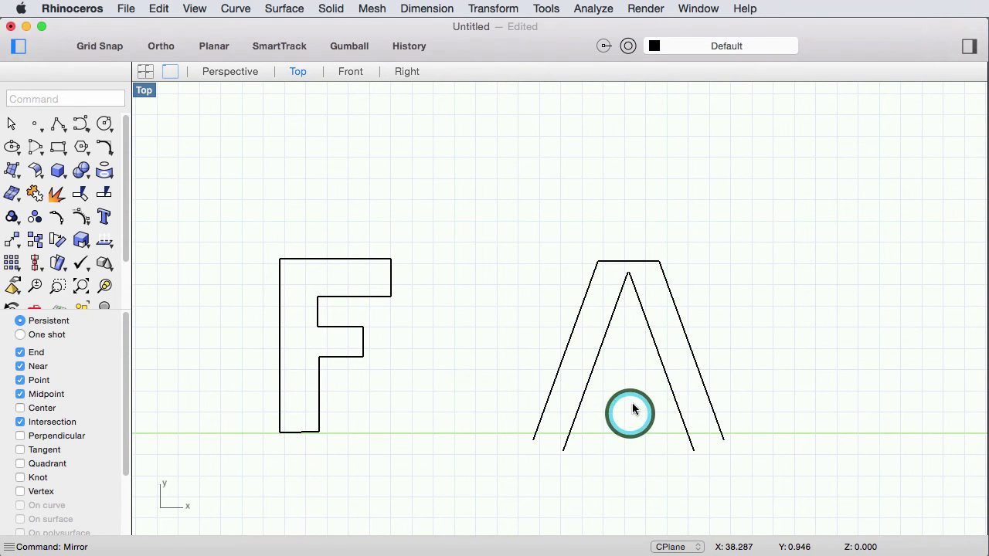
Draw three horizontal polylines across the A: a short one near the apex and two crossbars between the legs.
{"action": "key", "text": "p"}
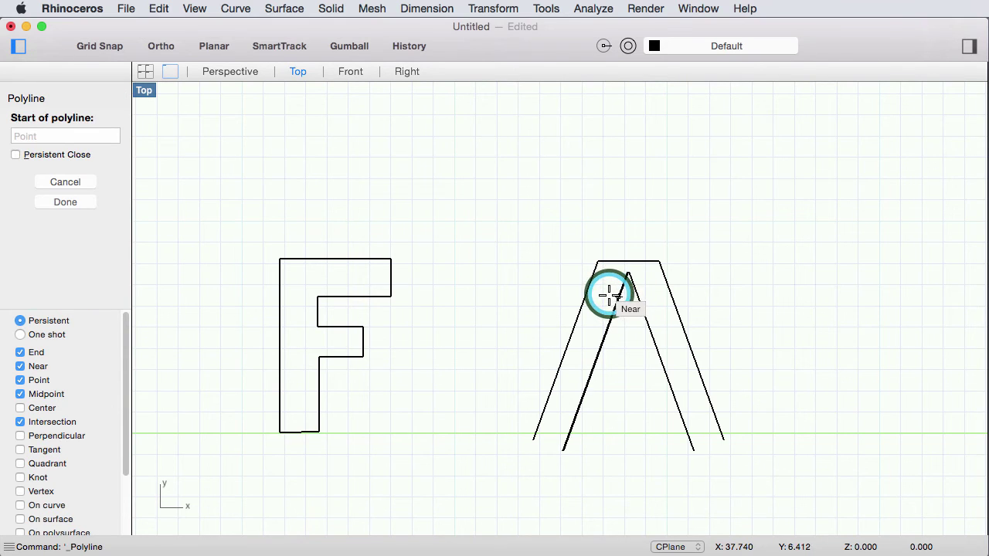
{"action": "left_click", "coordinate": [605, 295]}
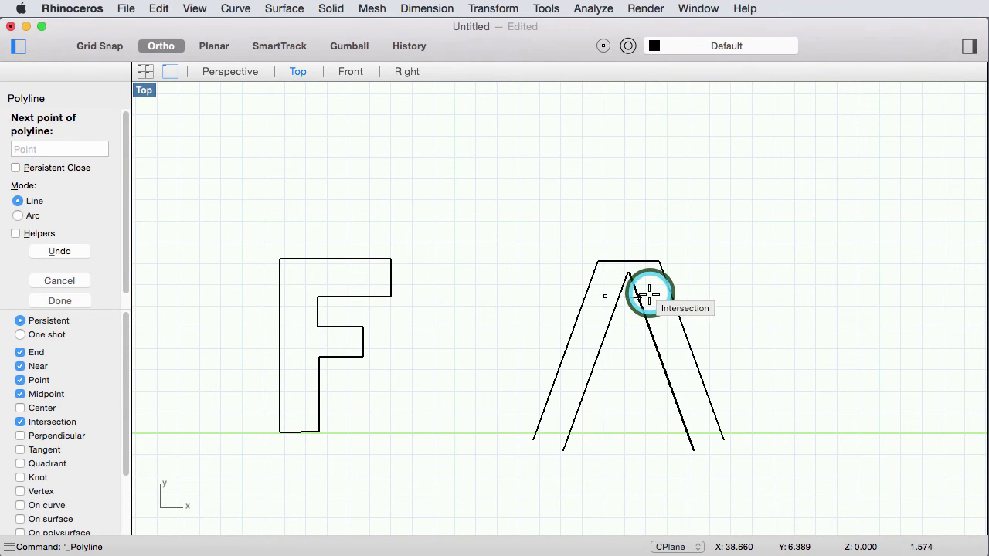
{"action": "left_click", "coordinate": [652, 295]}
{"action": "key", "text": "Return"}
{"action": "key", "text": "Return"}
{"action": "left_click", "coordinate": [596, 358]}
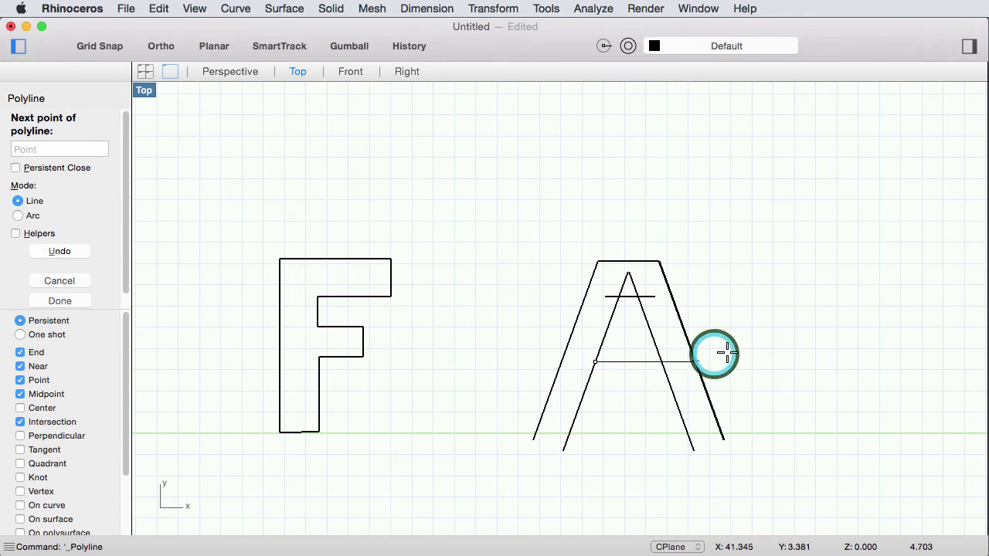
{"action": "left_click", "coordinate": [662, 361]}
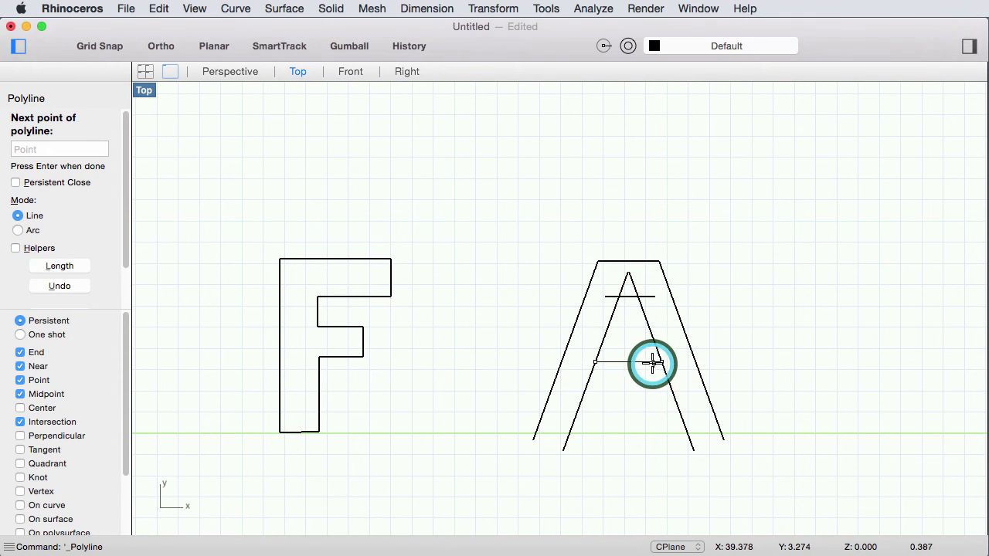
{"action": "key", "text": "Return"}
{"action": "key", "text": "Return"}
{"action": "left_click", "coordinate": [585, 388]}
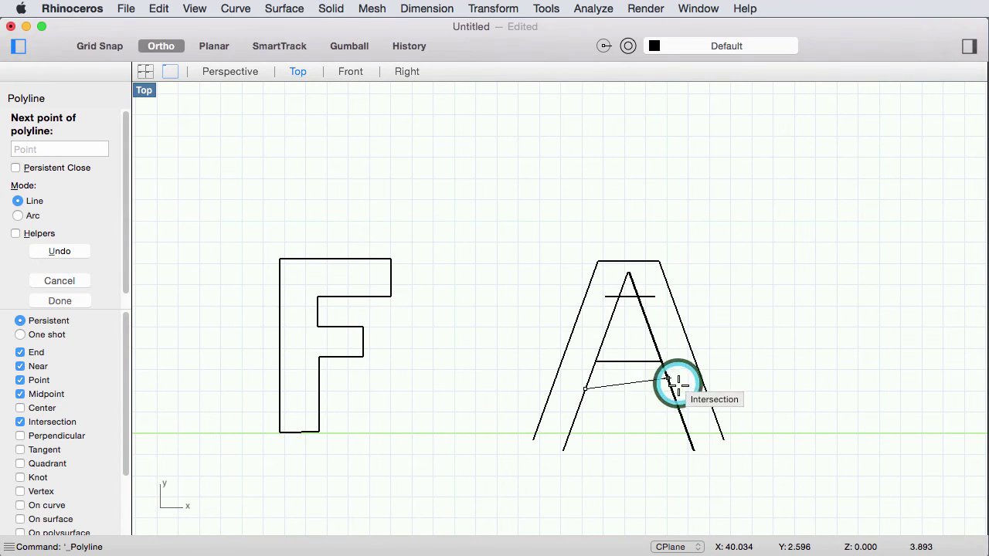
{"action": "left_click", "coordinate": [669, 388]}
{"action": "key", "text": "Return"}
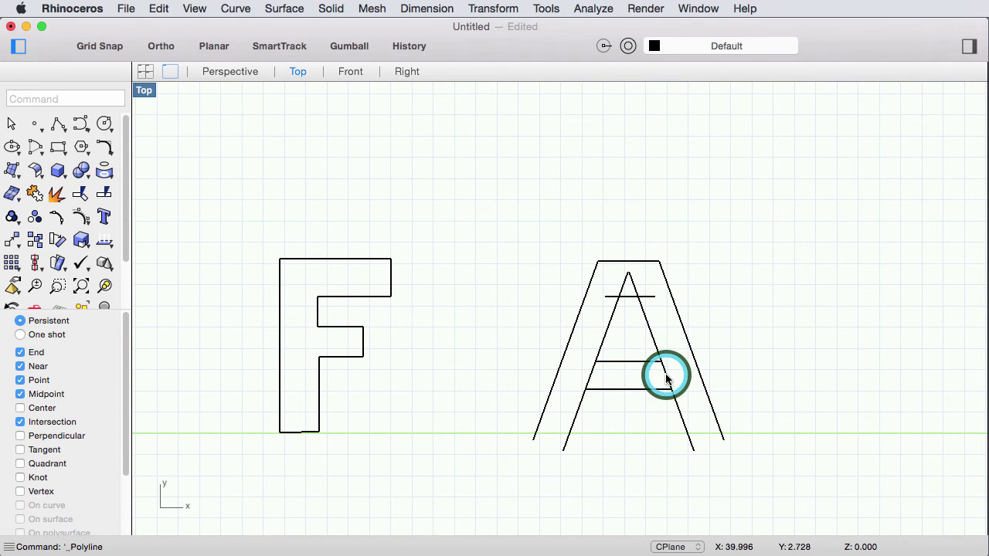
Split the A's inner right leg into three pieces at the two crossbars.
{"action": "left_click", "coordinate": [665, 377]}
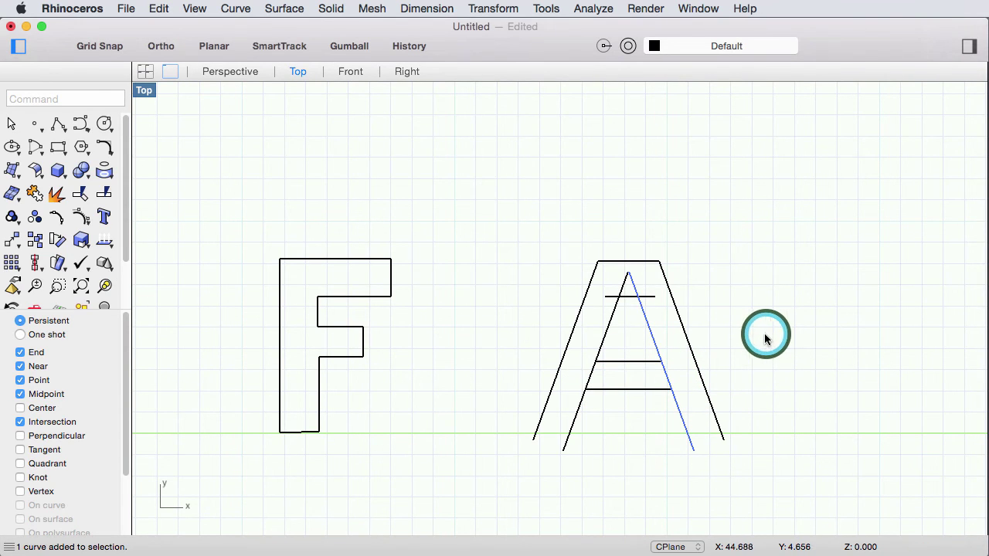
{"action": "type", "text": "Split"}
{"action": "key", "text": "Return"}
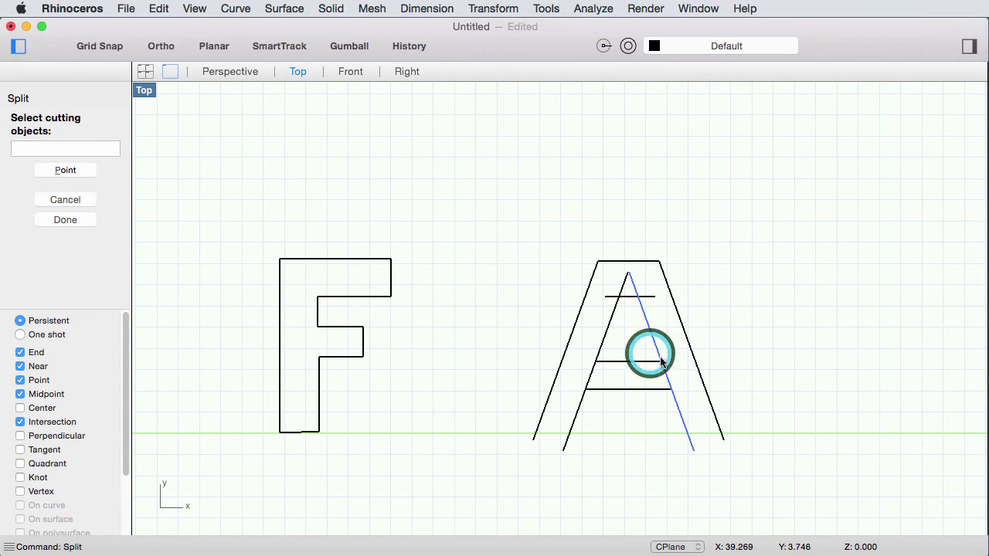
{"action": "left_click", "coordinate": [634, 363]}
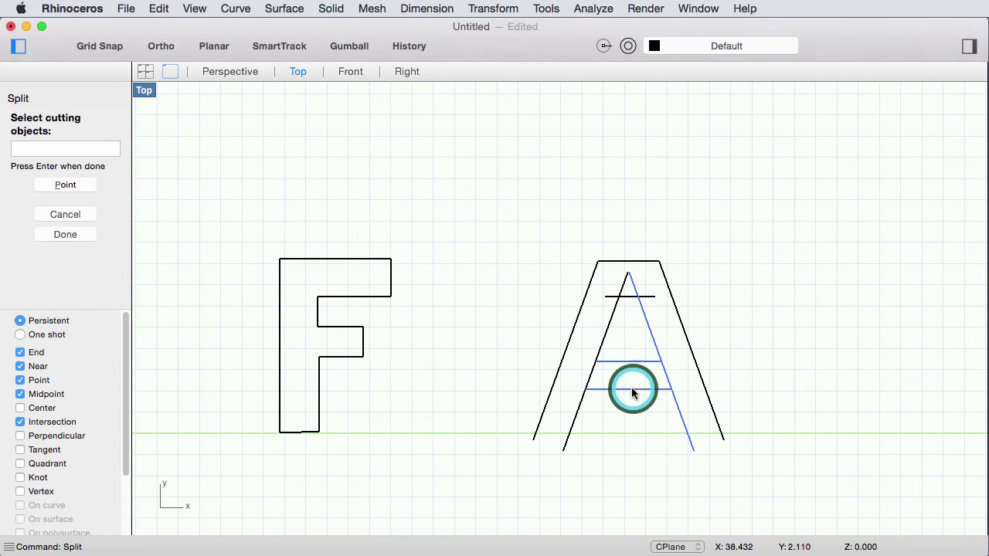
{"action": "left_click", "coordinate": [621, 389]}
{"action": "key", "text": "Return"}
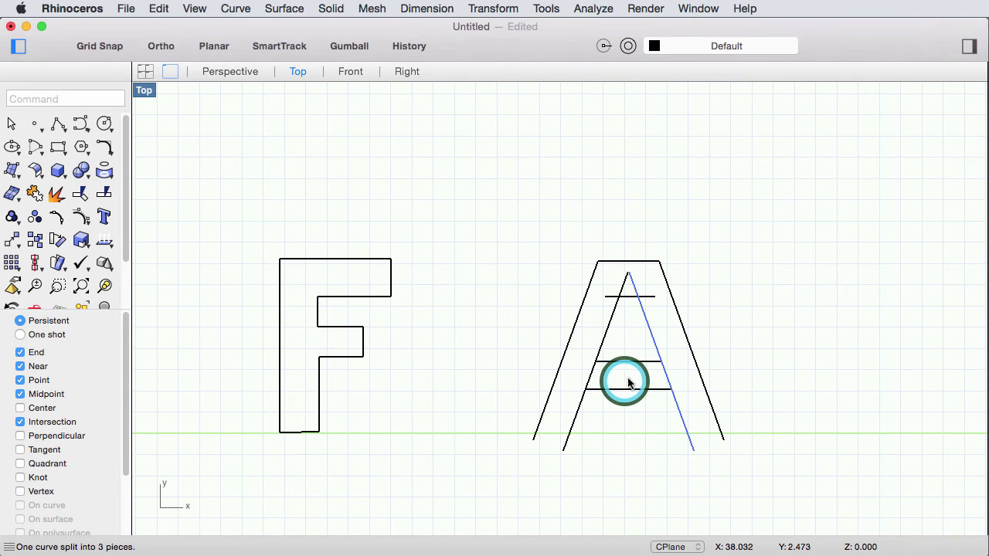
{"action": "left_click", "coordinate": [666, 375]}
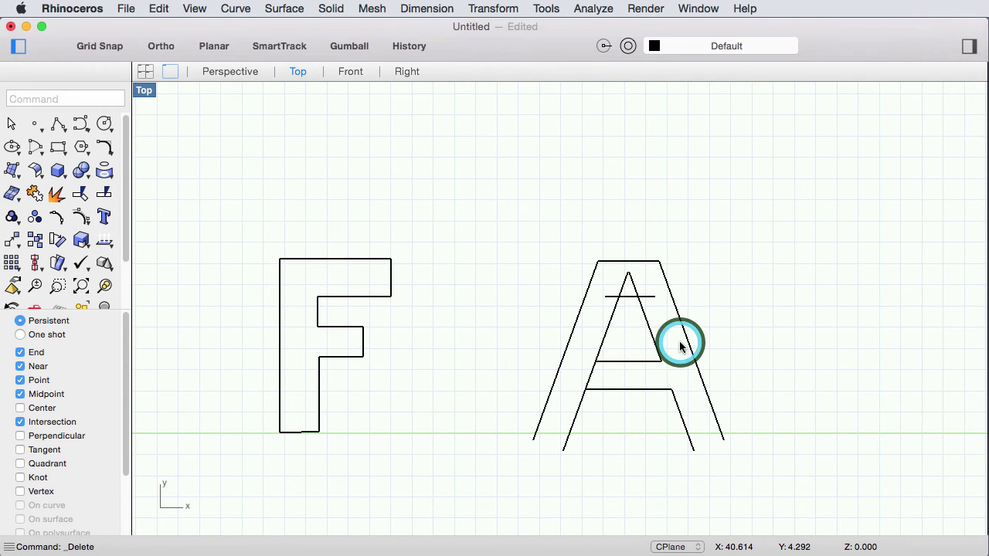
Split the inner left leg at both crossbars and delete the piece between them.
{"action": "left_click", "coordinate": [580, 352]}
{"action": "type", "text": "Split"}
{"action": "key", "text": "Return"}
{"action": "left_click", "coordinate": [633, 361]}
{"action": "left_click", "coordinate": [626, 390]}
{"action": "key", "text": "Return"}
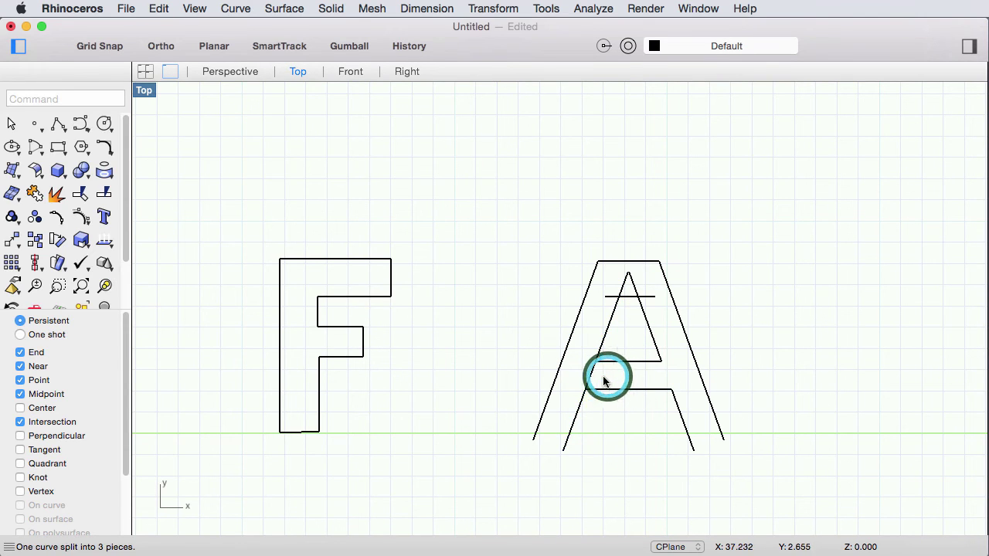
{"action": "left_click", "coordinate": [590, 375]}
{"action": "key", "text": "Delete"}
Split the inner triangle at the top crossbar and delete its apex piece.
{"action": "left_click", "coordinate": [623, 287]}
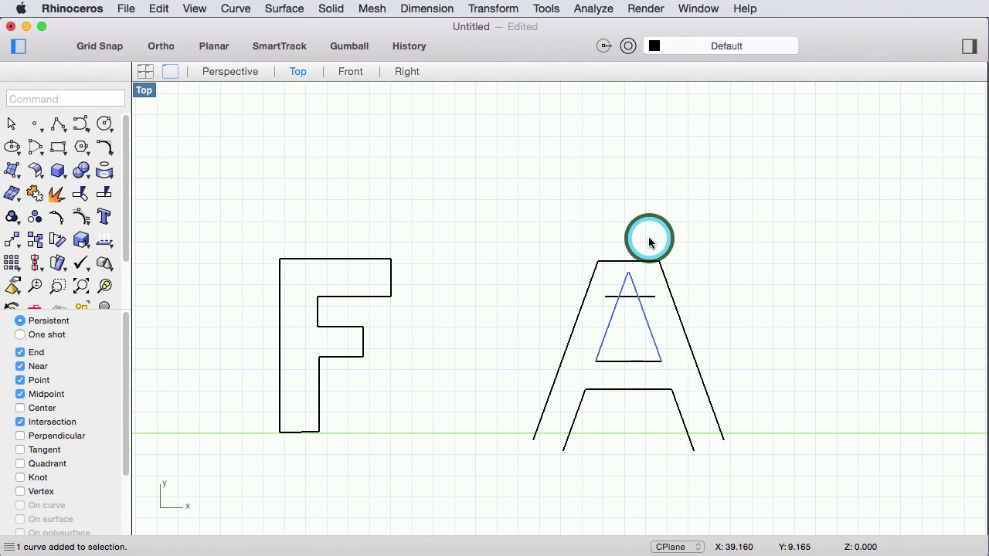
{"action": "type", "text": "split"}
{"action": "key", "text": "Return"}
{"action": "left_click", "coordinate": [635, 297]}
{"action": "key", "text": "Return"}
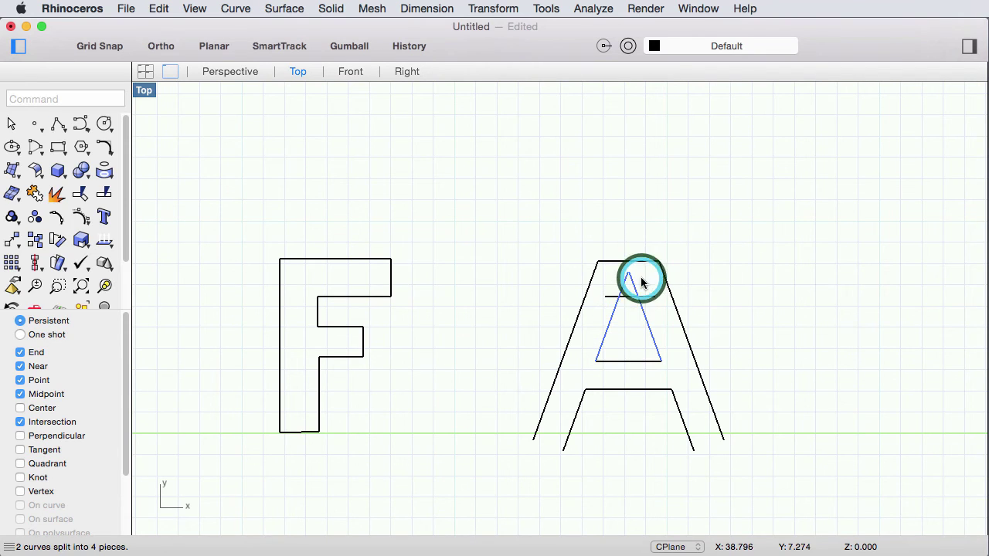
{"action": "left_click", "coordinate": [655, 275]}
{"action": "key", "text": "Delete"}
Split the short top crossbar at the triangle's sides and select the overhanging piece.
{"action": "left_click", "coordinate": [641, 296]}
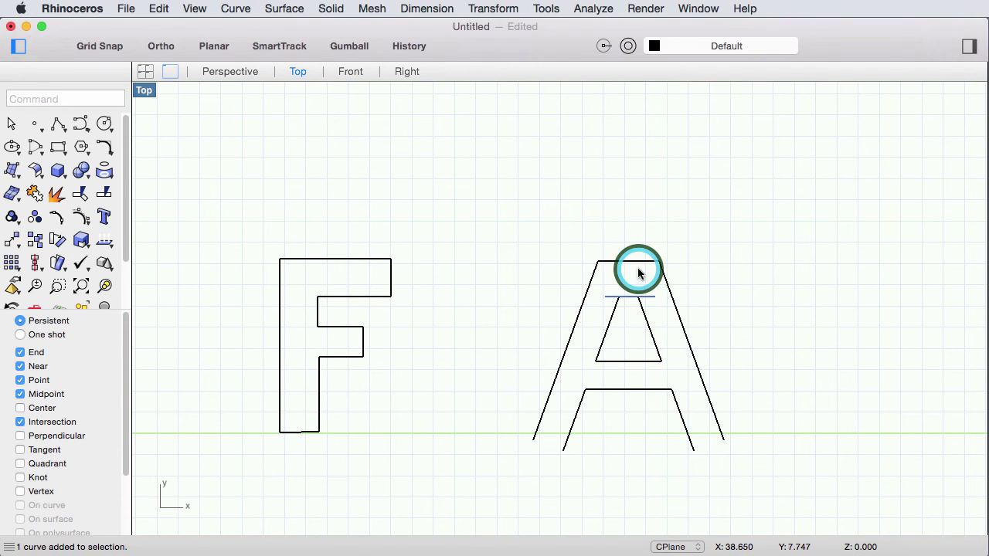
{"action": "type", "text": "Split"}
{"action": "key", "text": "Return"}
{"action": "left_click", "coordinate": [678, 318]}
{"action": "left_click", "coordinate": [607, 324]}
{"action": "key", "text": "Return"}
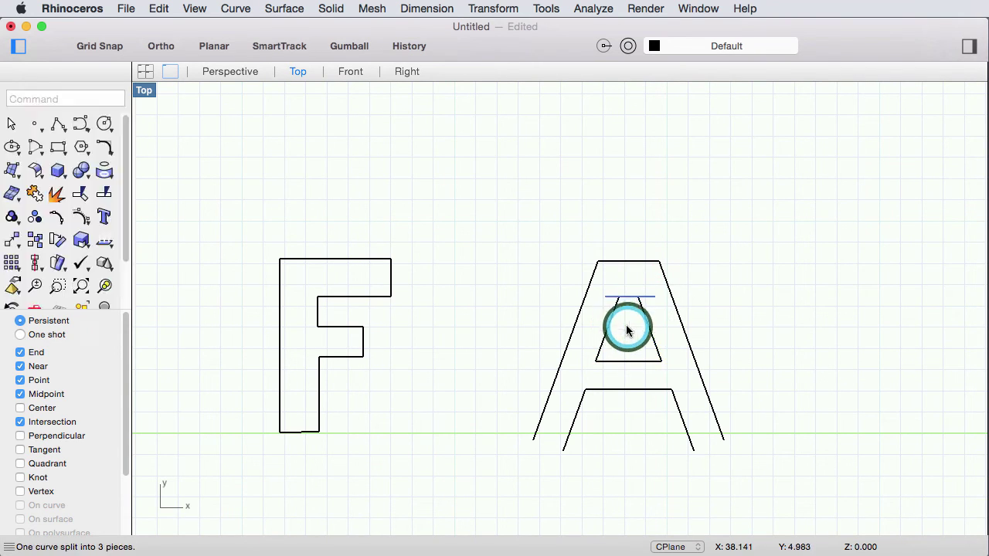
{"action": "left_click", "coordinate": [631, 315]}
Delete the excess crossbar piece and draw a polyline closing the A's left foot.
{"action": "key", "text": "Delete"}
{"action": "type", "text": "polyline"}
{"action": "key", "text": "Return"}
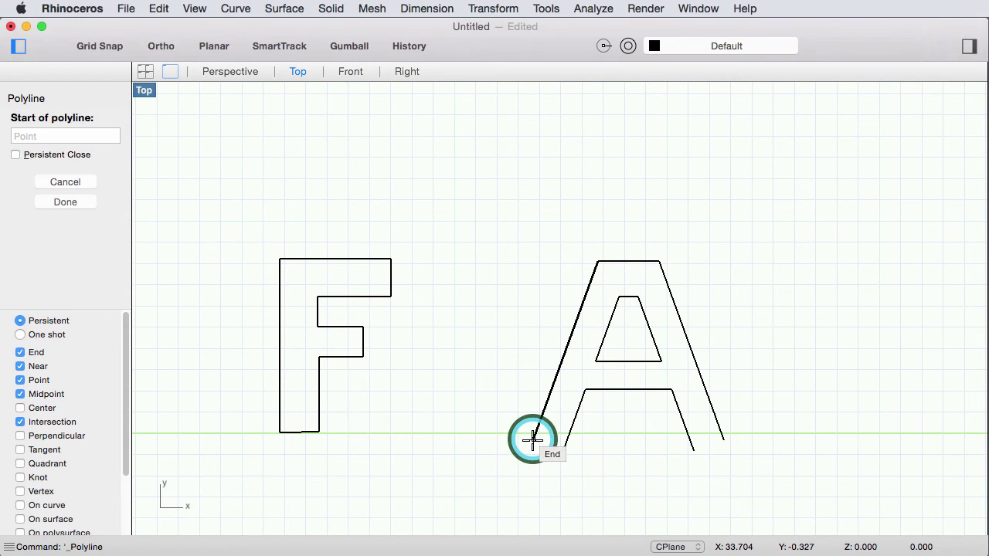
{"action": "left_click", "coordinate": [533, 439]}
{"action": "left_click", "coordinate": [564, 440]}
{"action": "key", "text": "Return"}
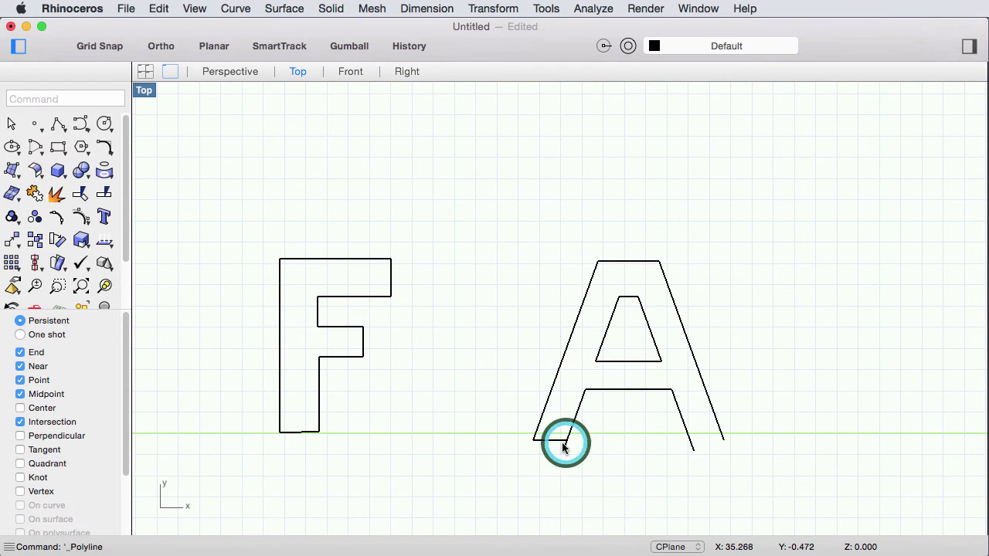
Attempt to split the left inner leg at the foot line, then cancel the split.
{"action": "left_click", "coordinate": [576, 415]}
{"action": "type", "text": "split"}
{"action": "key", "text": "Return"}
{"action": "left_click", "coordinate": [561, 447]}
{"action": "right_click", "coordinate": [720, 446]}
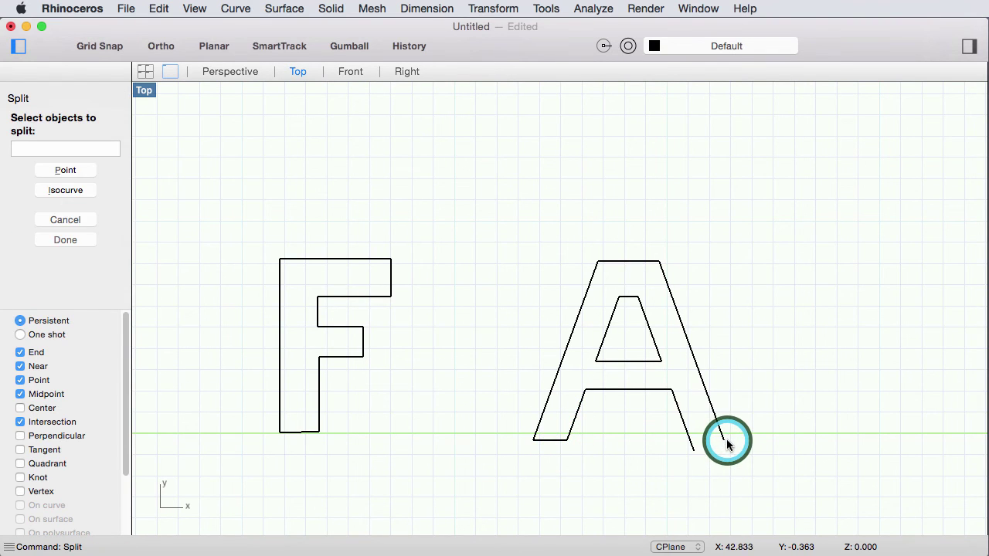
{"action": "right_click", "coordinate": [721, 445]}
Draw a polyline closing the A's right foot against the right inner leg.
{"action": "type", "text": "polyline"}
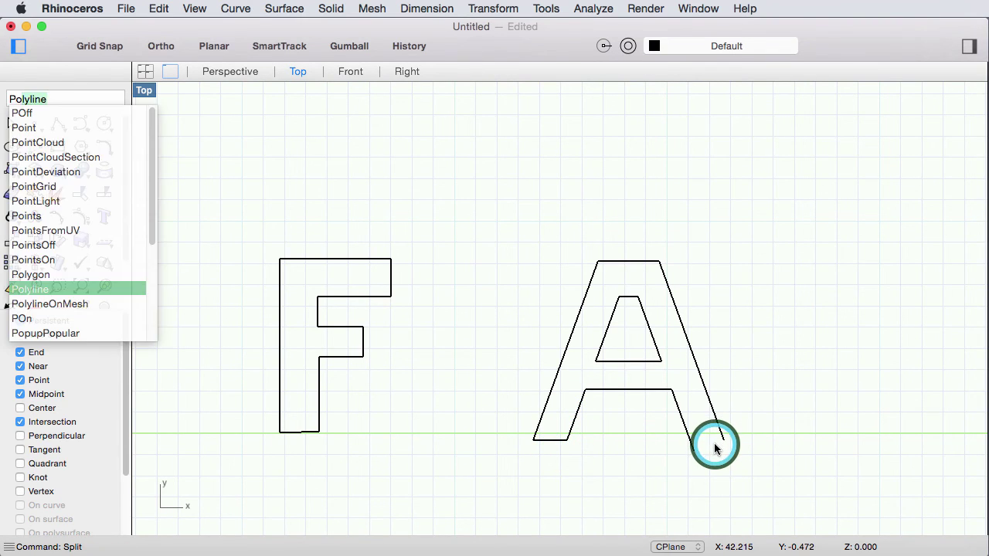
{"action": "key", "text": "Return"}
{"action": "left_click", "coordinate": [723, 439]}
{"action": "left_click", "coordinate": [693, 448]}
{"action": "right_click", "coordinate": [695, 447]}
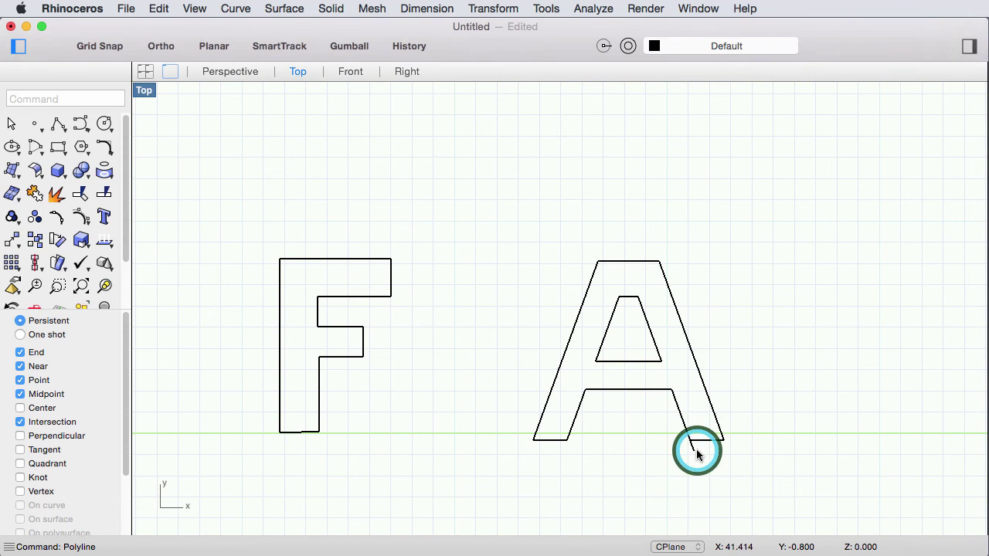
Split the right inner leg at the new foot line and delete the leftover tail.
{"action": "left_click", "coordinate": [695, 444]}
{"action": "type", "text": "Split"}
{"action": "key", "text": "Return"}
{"action": "left_click", "coordinate": [702, 433]}
{"action": "right_click", "coordinate": [698, 462]}
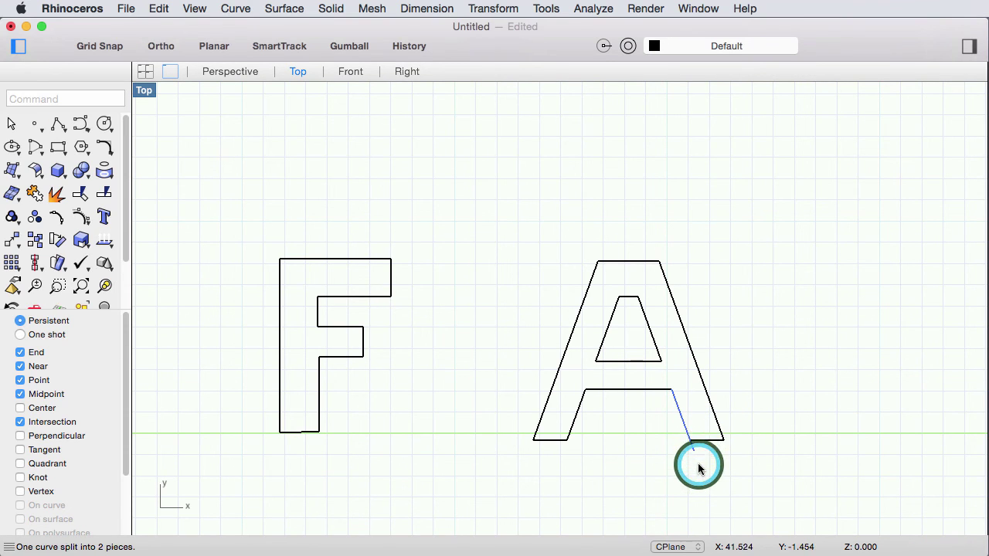
{"action": "left_click", "coordinate": [688, 433]}
{"action": "key", "text": "Delete"}
{"action": "left_click", "coordinate": [681, 247]}
Select the letter A and Export Selected in Adobe Illustrator (ai) format.
{"action": "scroll", "coordinate": [681, 247], "scroll_direction": "down", "scroll_amount": 5}
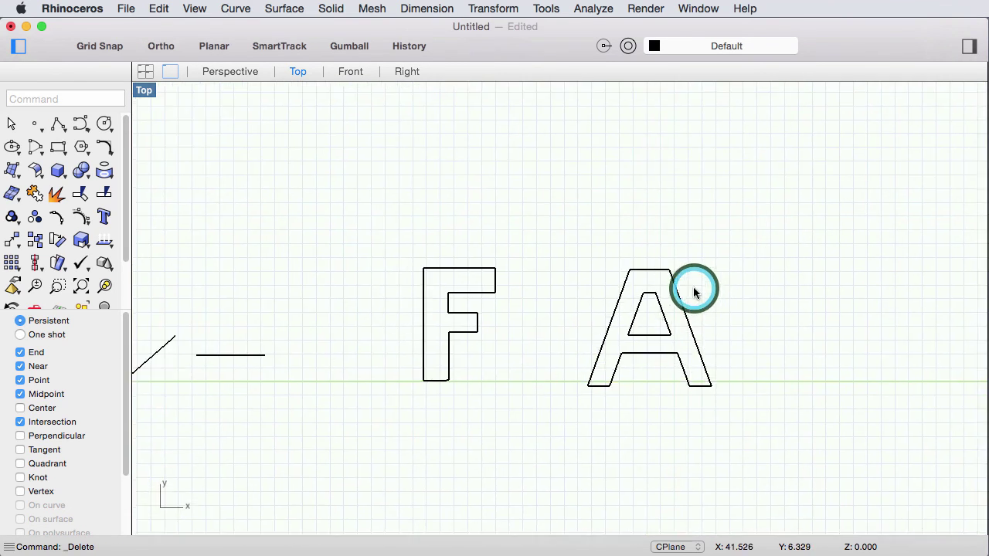
{"action": "left_click_drag", "start_coordinate": [755, 255], "coordinate": [610, 386]}
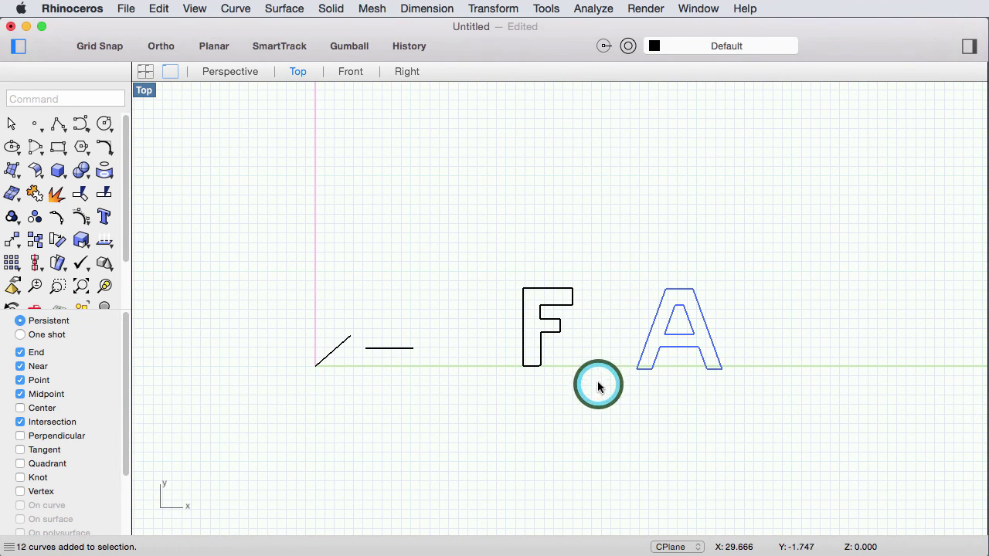
{"action": "left_click", "coordinate": [127, 10]}
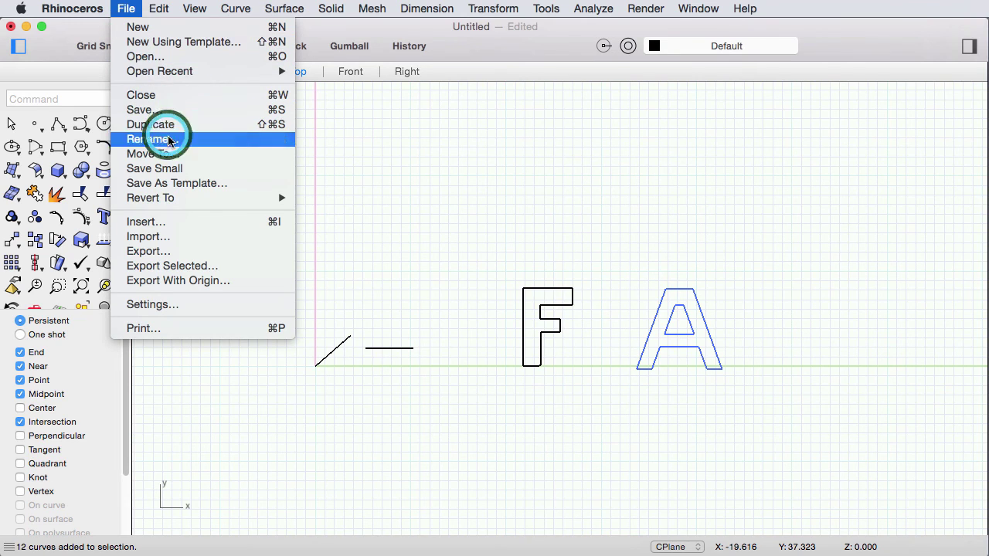
{"action": "left_click", "coordinate": [189, 269]}
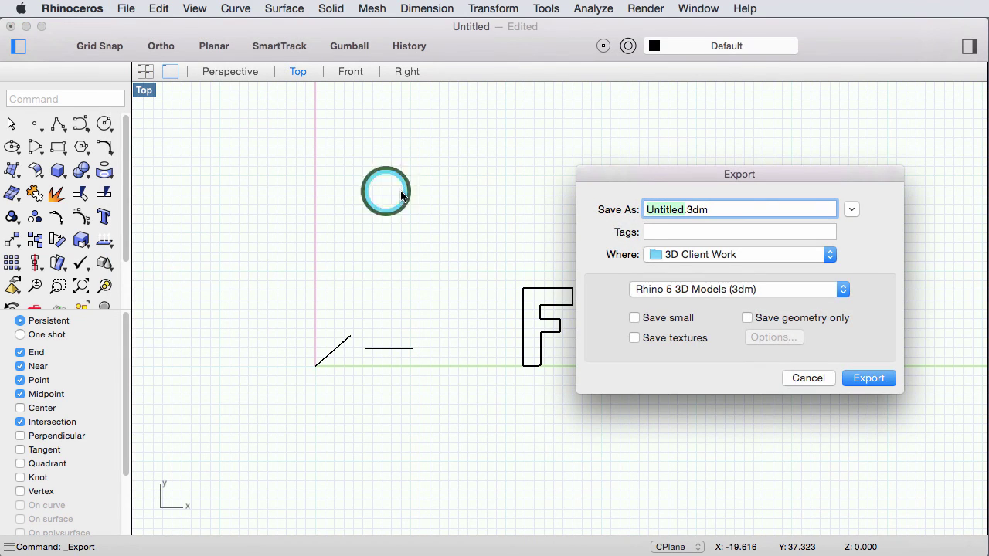
{"action": "left_click", "coordinate": [711, 292]}
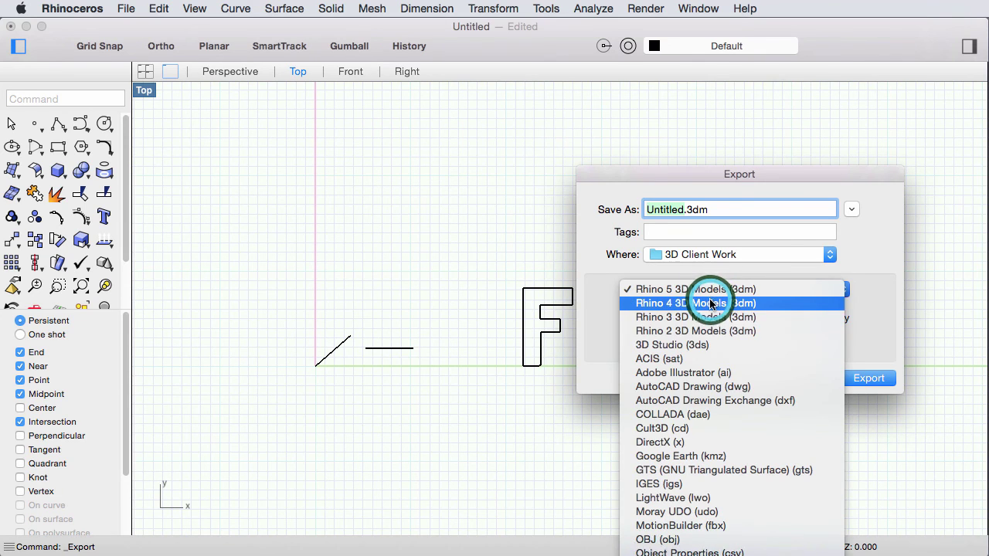
{"action": "left_click", "coordinate": [692, 373]}
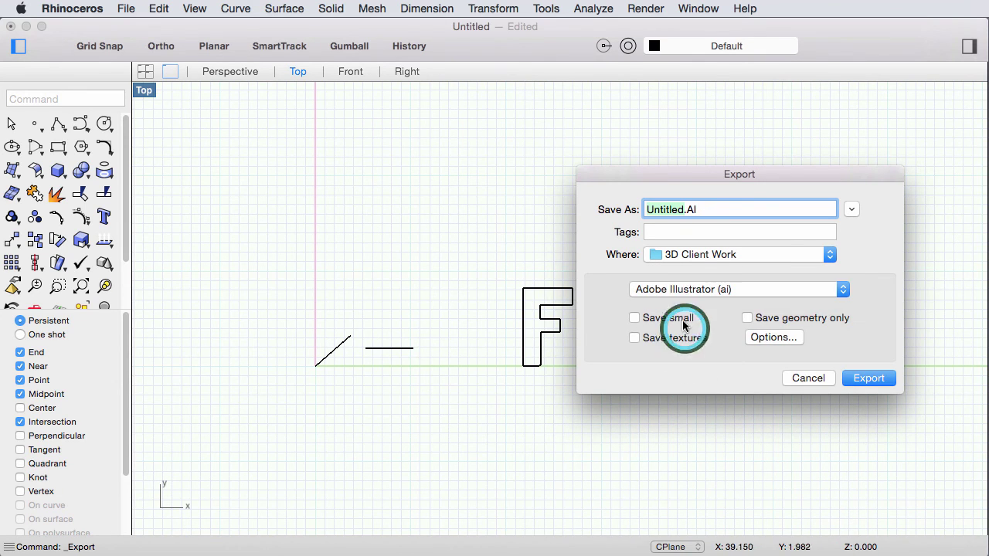
Name the file TheLetterA and export it with the AI Export Options scale units.
{"action": "type", "text": "TheLe"}
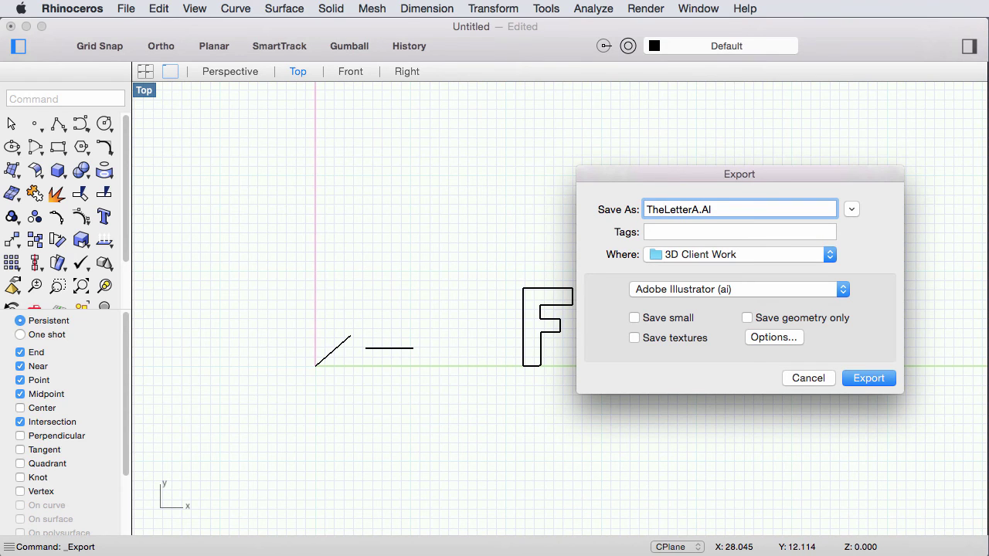
{"action": "left_click", "coordinate": [861, 377]}
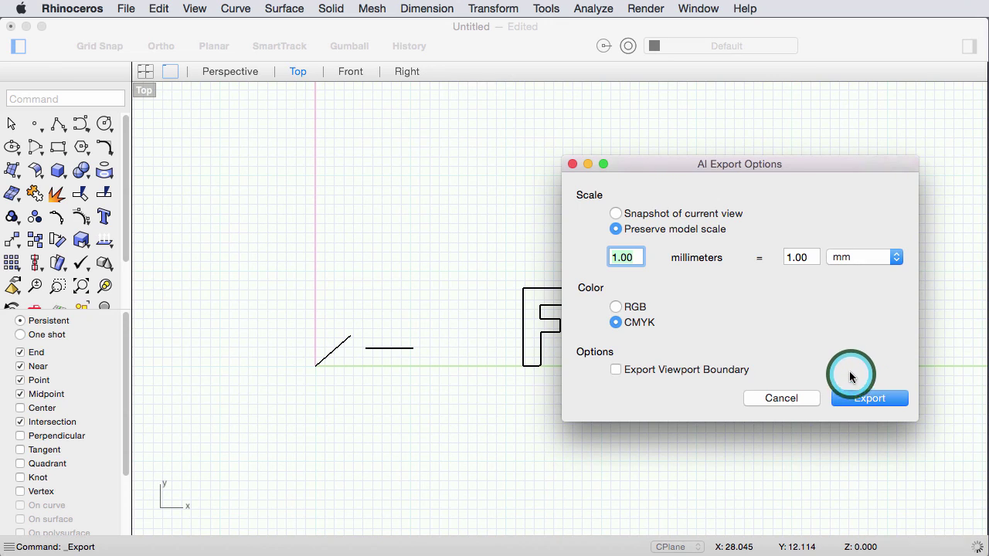
{"action": "left_click", "coordinate": [896, 257]}
{"action": "left_click_drag", "start_coordinate": [897, 261], "coordinate": [873, 258]}
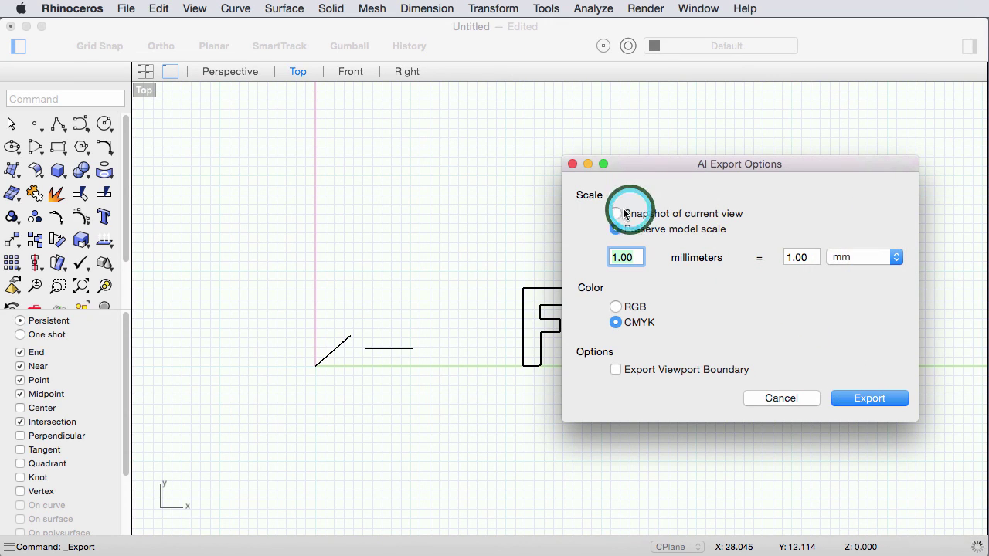
{"action": "left_click", "coordinate": [858, 397]}
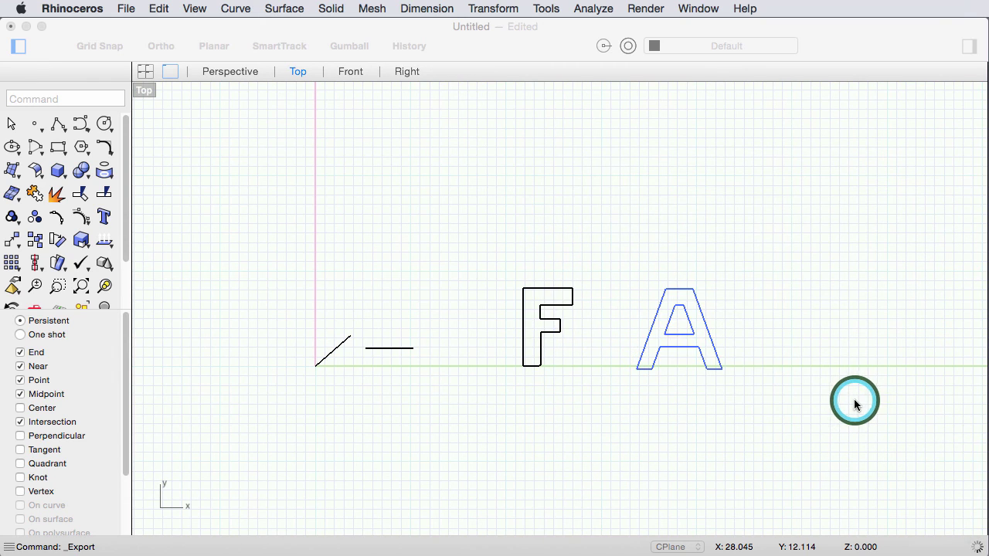
Reselect the A and Export Selected as AutoCAD Drawing (dwg) named TheLetterA.
{"action": "left_click", "coordinate": [835, 396]}
{"action": "left_click_drag", "start_coordinate": [776, 250], "coordinate": [618, 399]}
{"action": "left_click", "coordinate": [125, 10]}
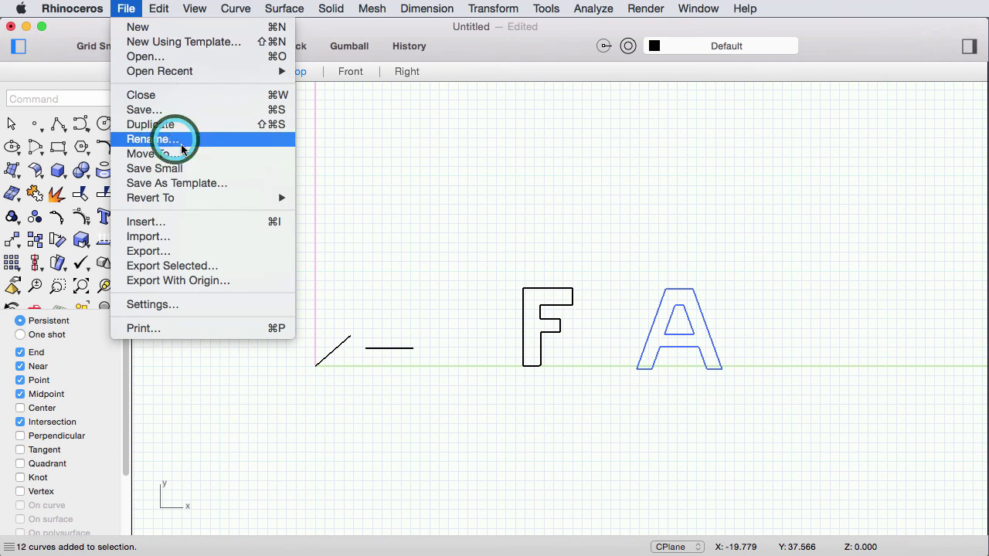
{"action": "left_click", "coordinate": [187, 267]}
{"action": "left_click", "coordinate": [836, 289]}
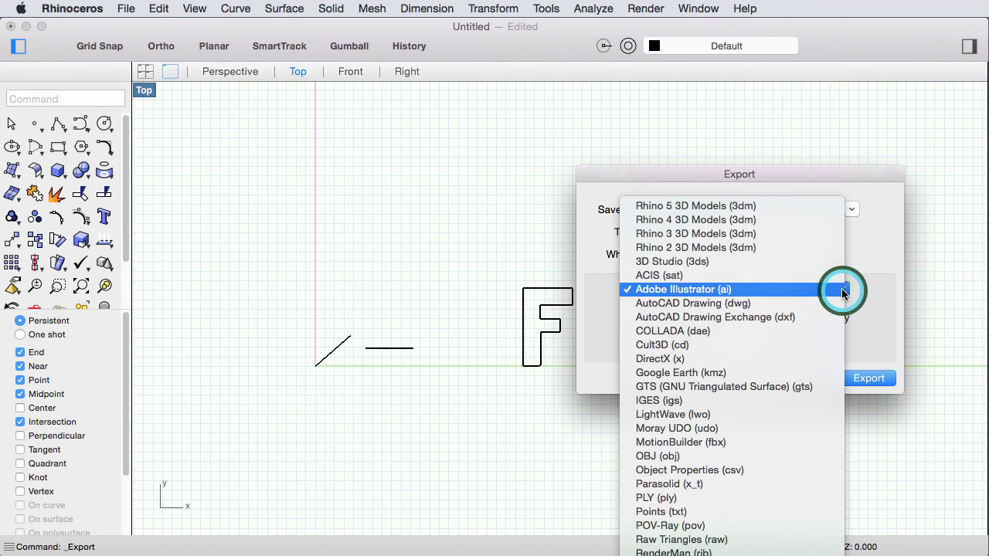
{"action": "left_click", "coordinate": [739, 305]}
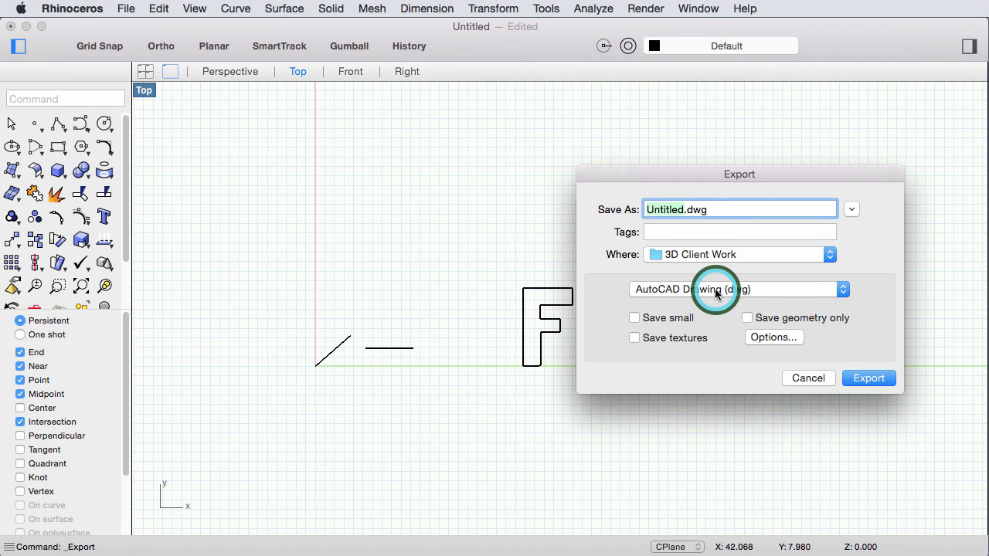
{"action": "type", "text": "TheLe"}
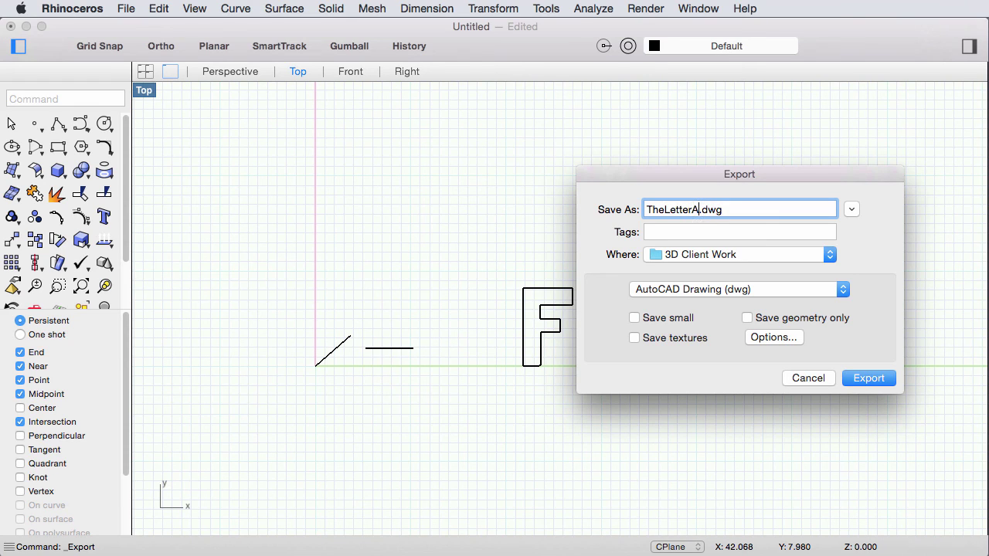
{"action": "left_click", "coordinate": [868, 378]}
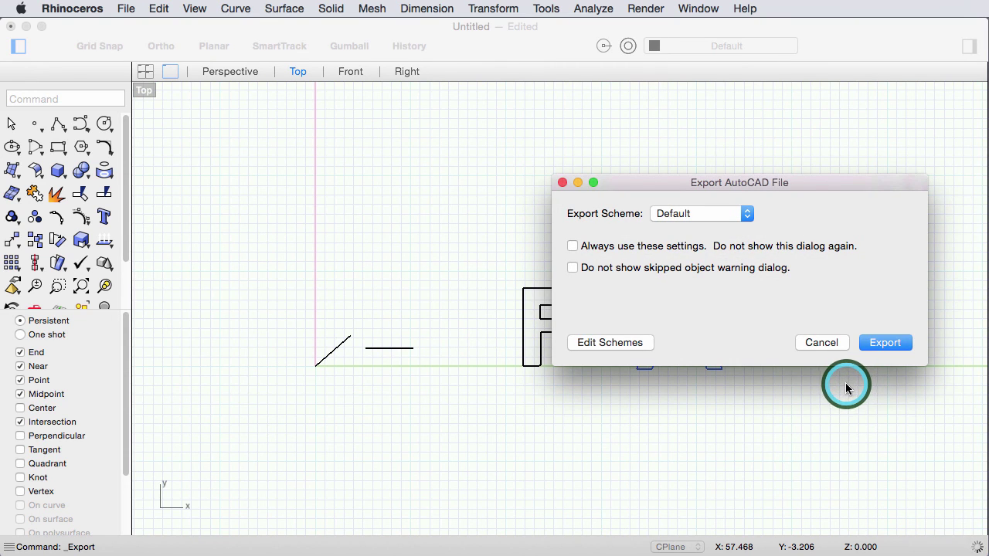
{"action": "left_click", "coordinate": [879, 342]}
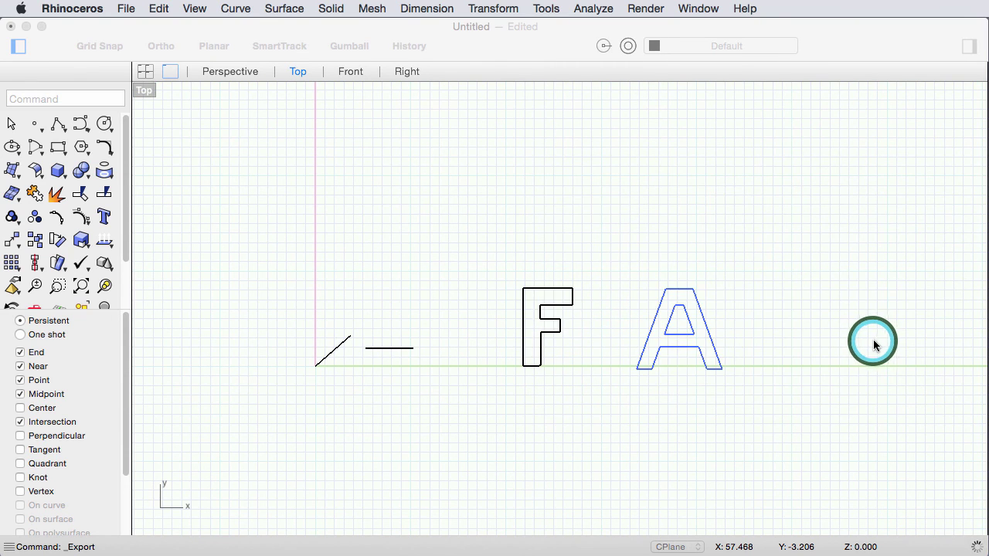